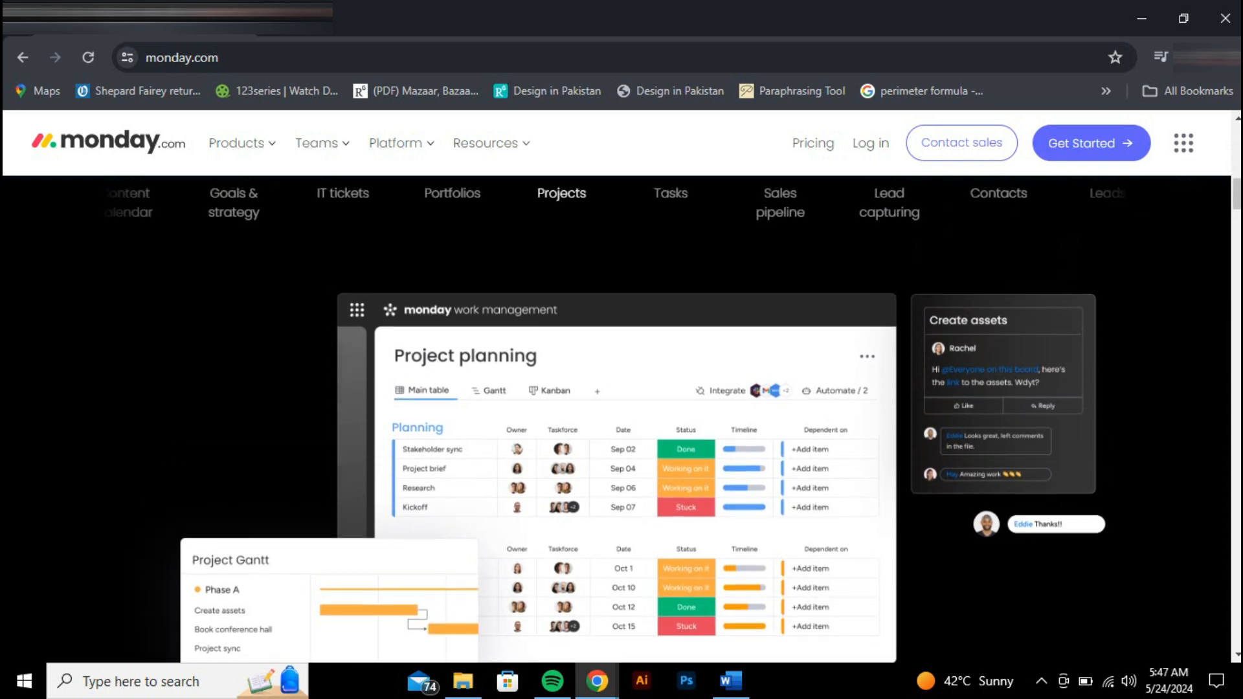
- Name the new board "Design plan" and continue to the column selection
click(663, 334)
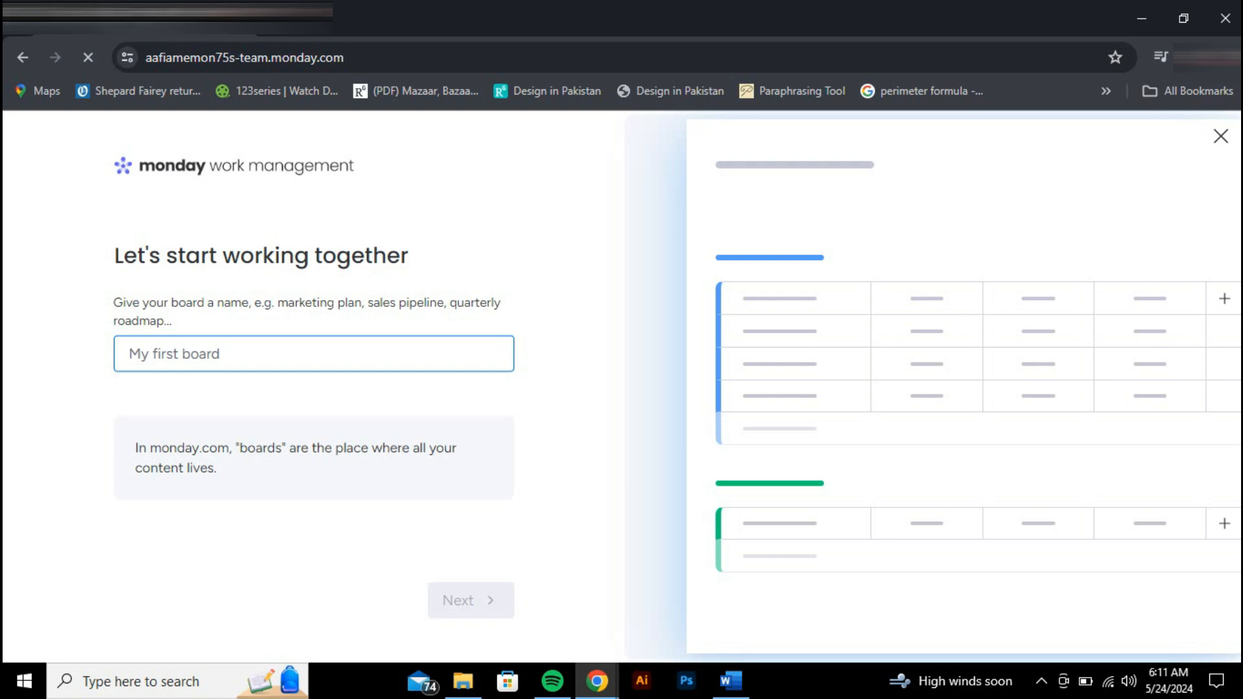
text(Design)
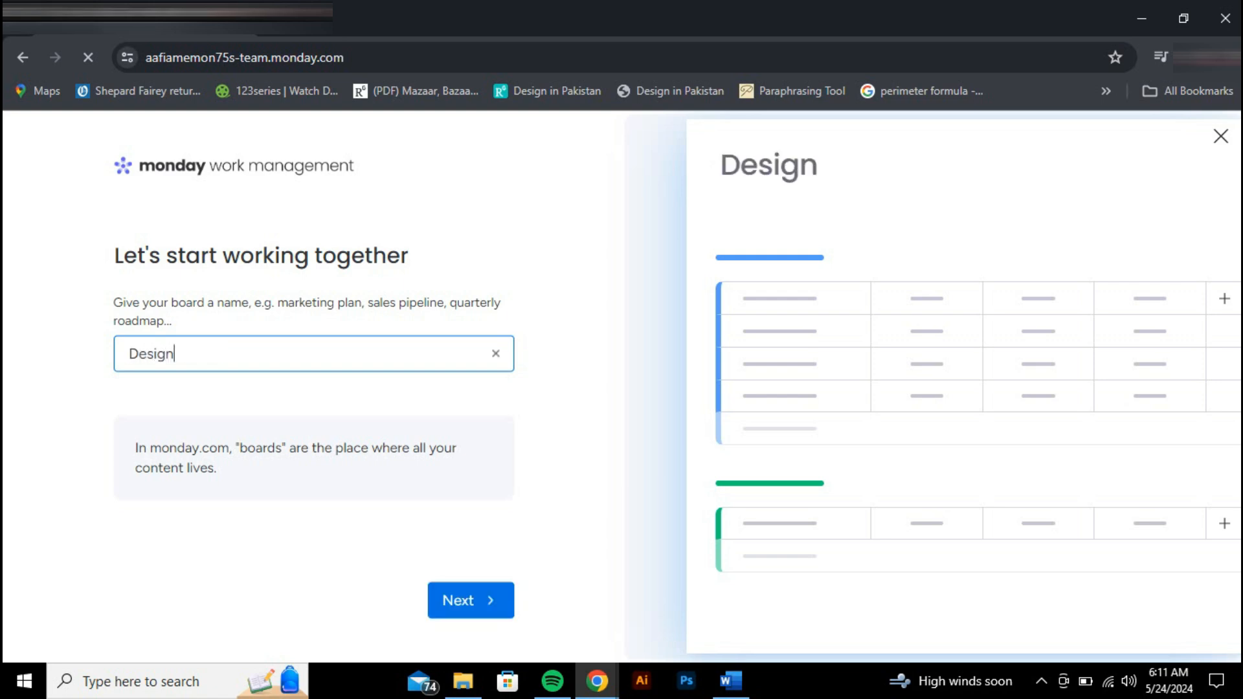
text( plan)
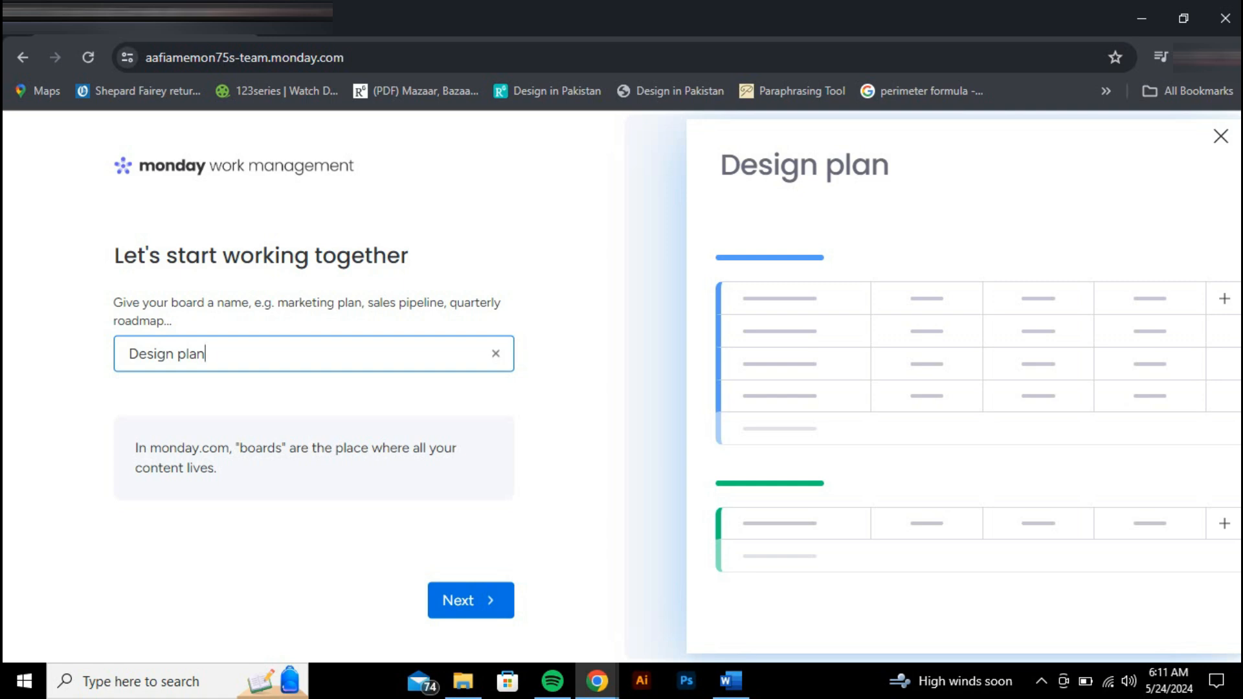
key(Return)
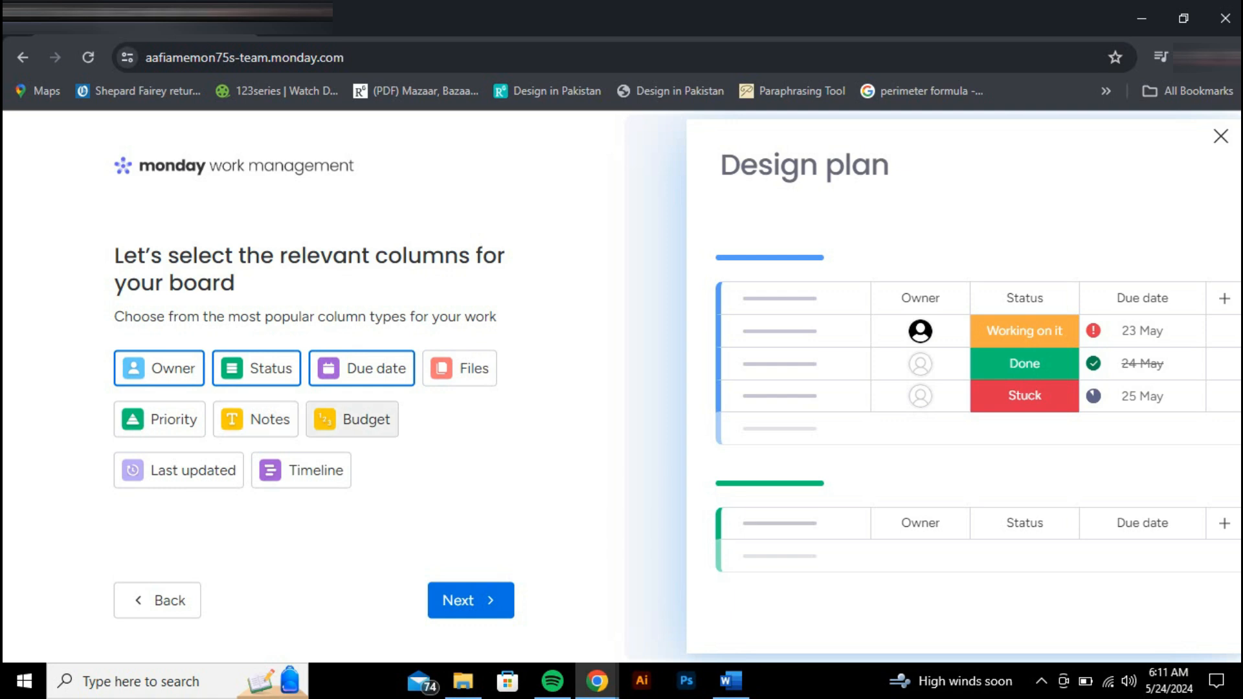
- Add the Files column to the board and choose Projects as the items to manage
click(460, 368)
click(471, 600)
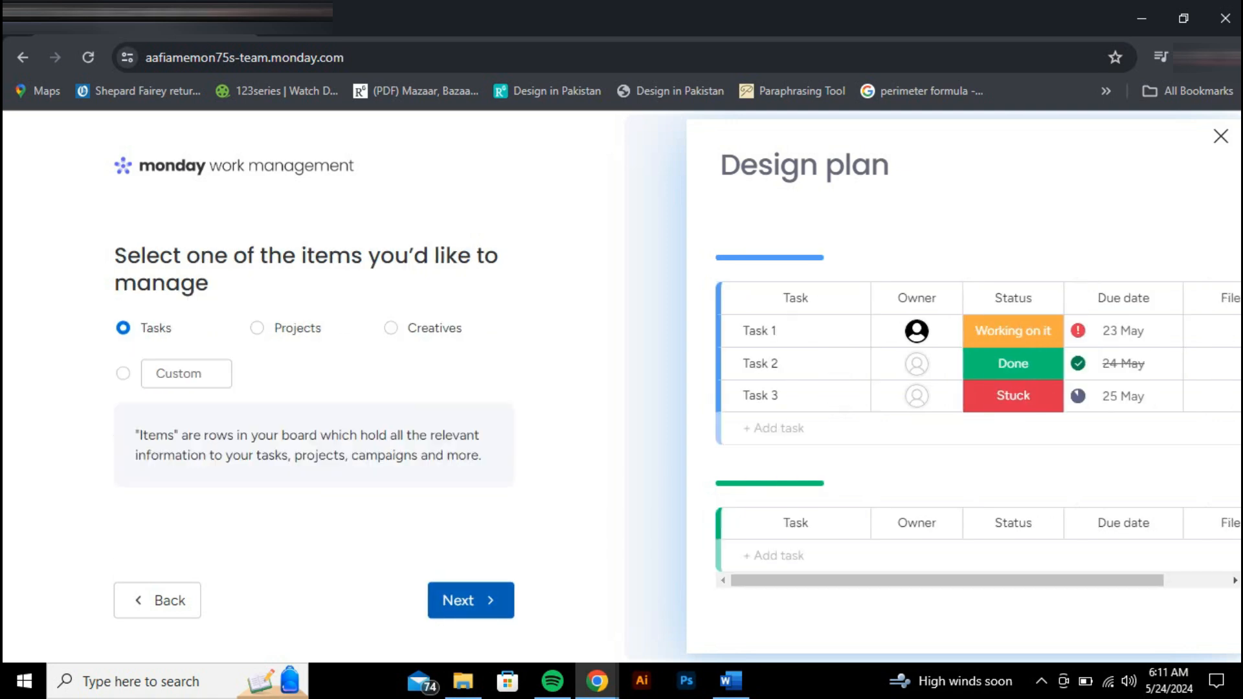
click(258, 329)
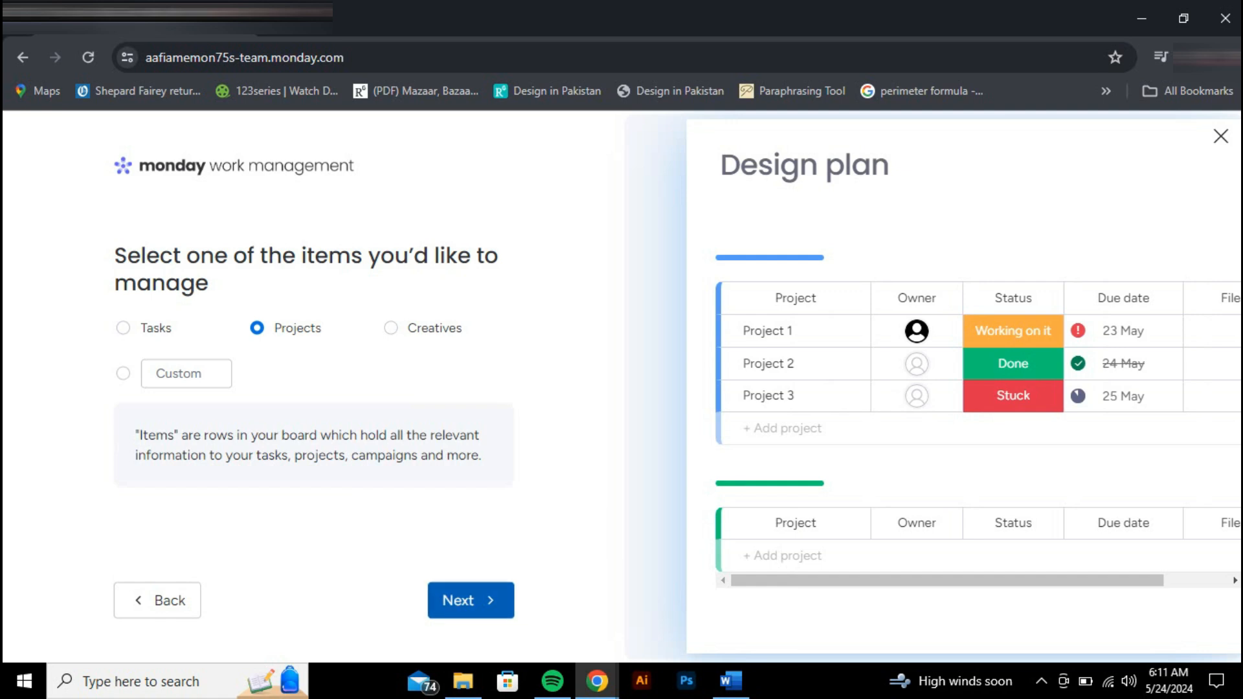
click(471, 600)
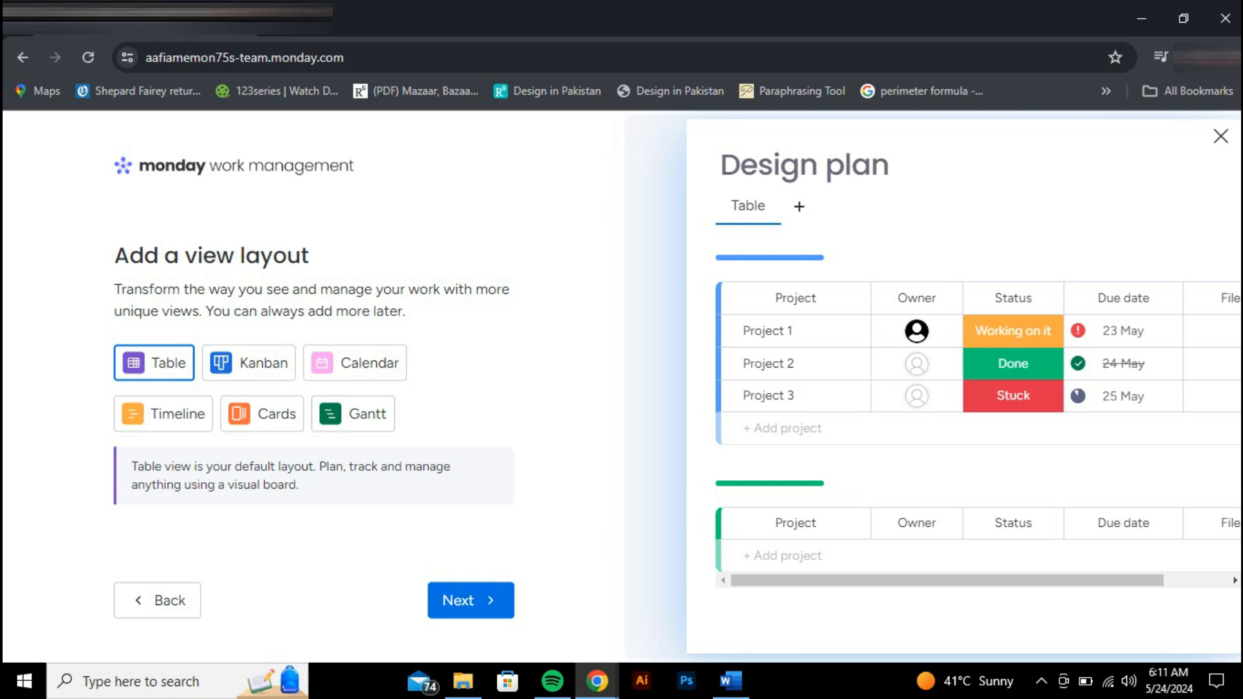
- Compare the Table, Kanban and Calendar view layouts in the board preview
click(250, 363)
click(355, 363)
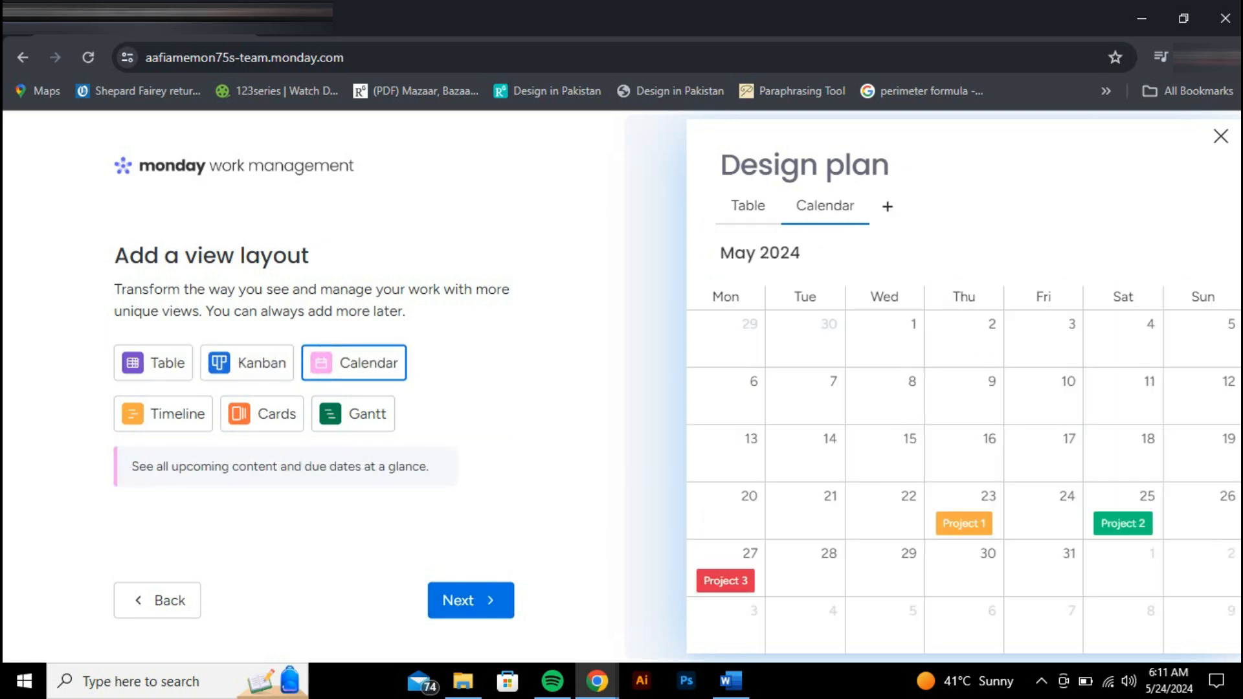
click(154, 363)
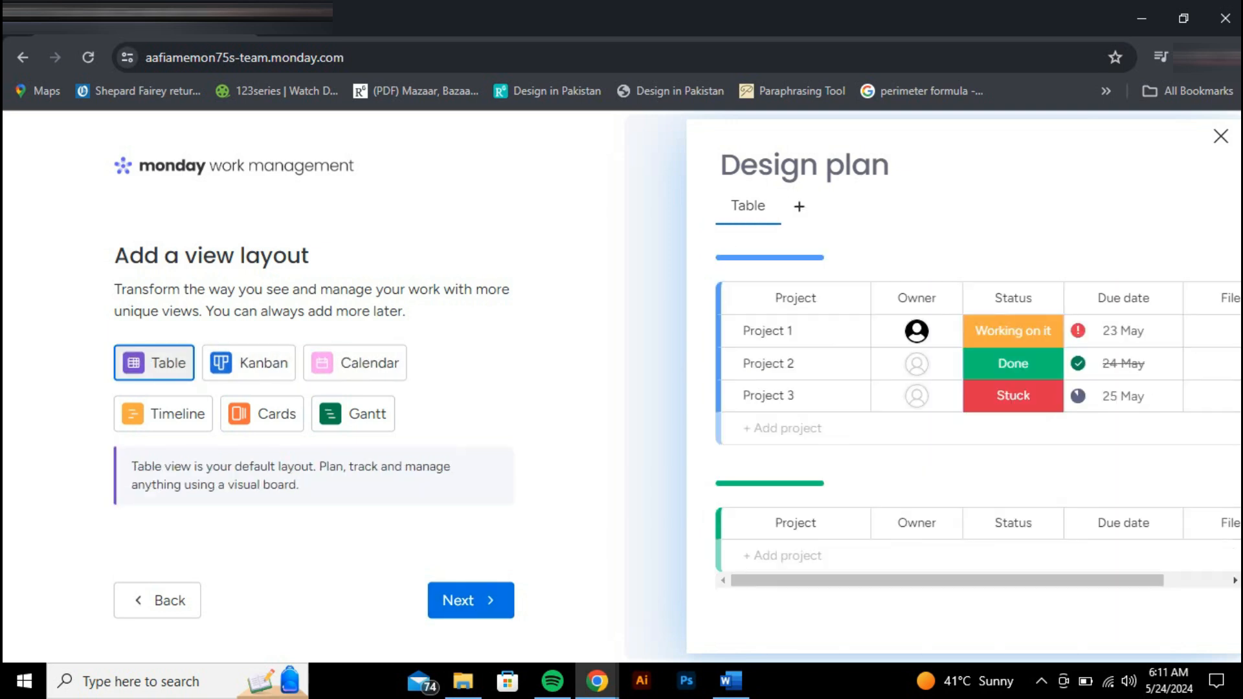
click(249, 363)
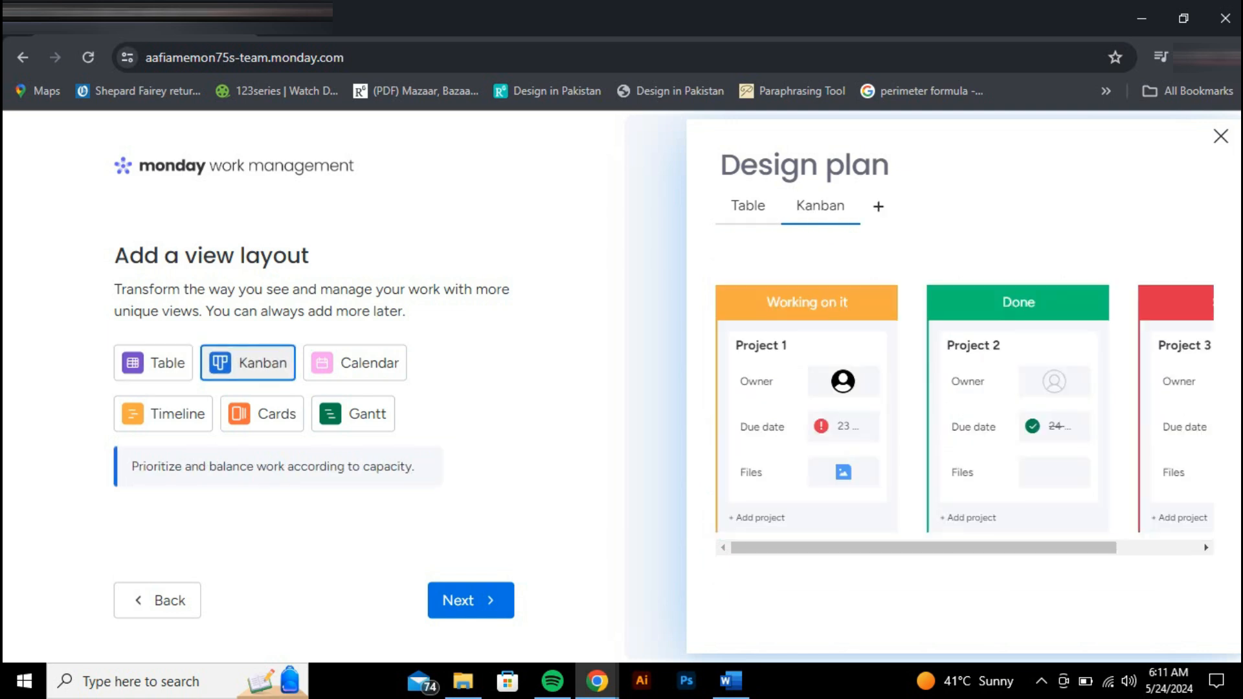
click(355, 363)
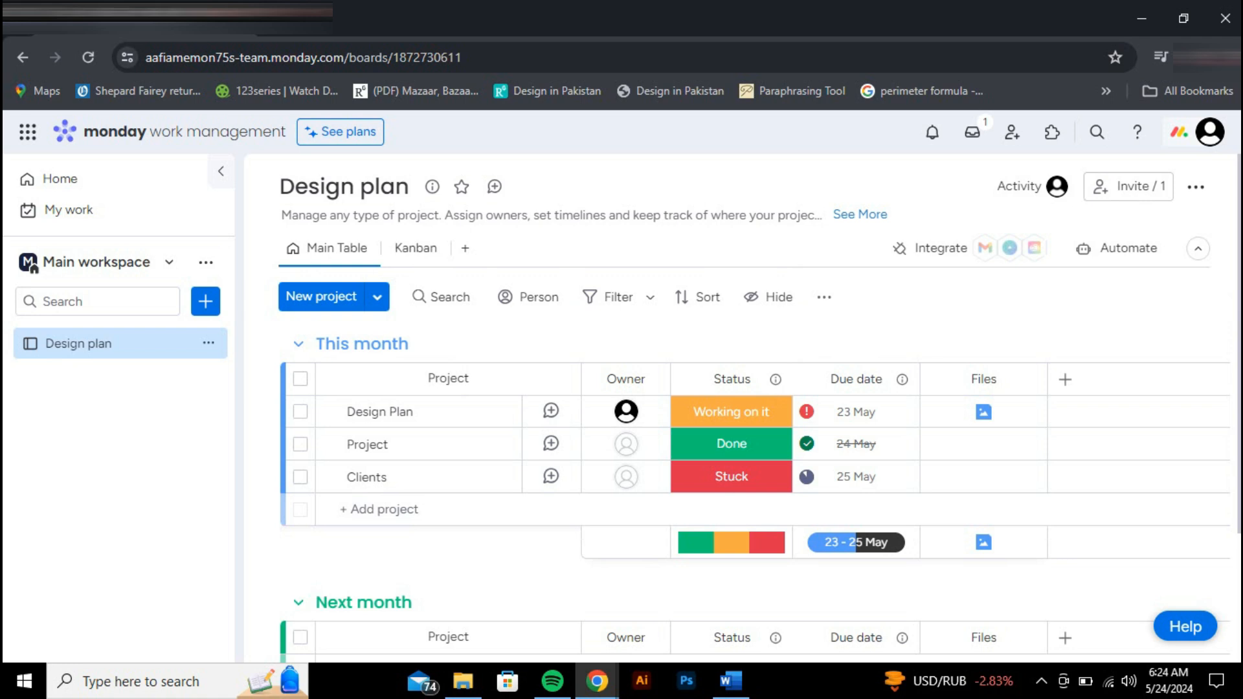
click(208, 342)
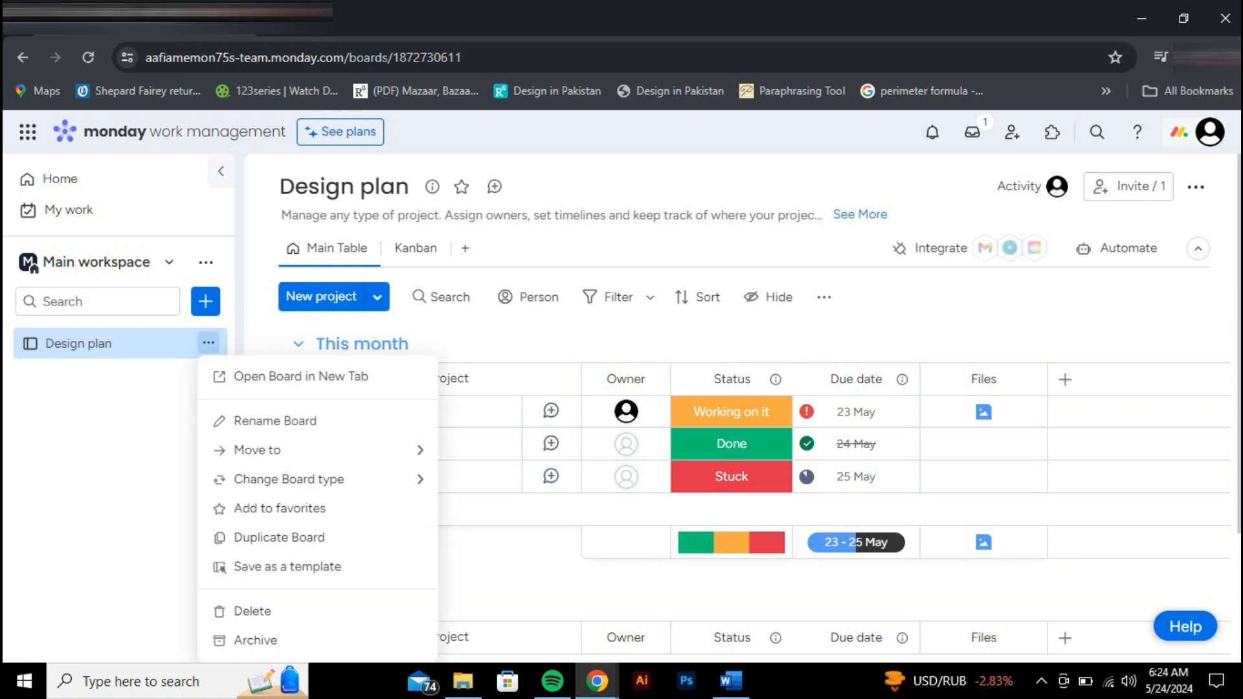
click(144, 421)
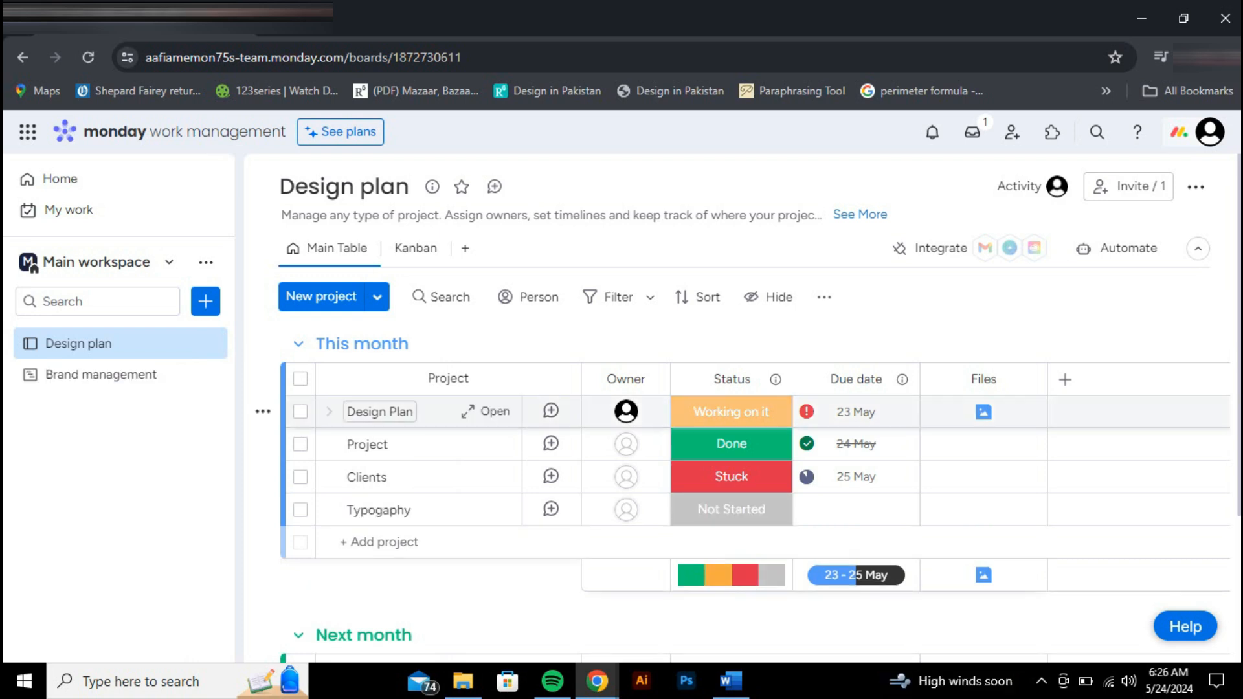
- Rename the first project in the This month group to "20 Sketches"
click(388, 412)
drag(414, 412, 343, 412)
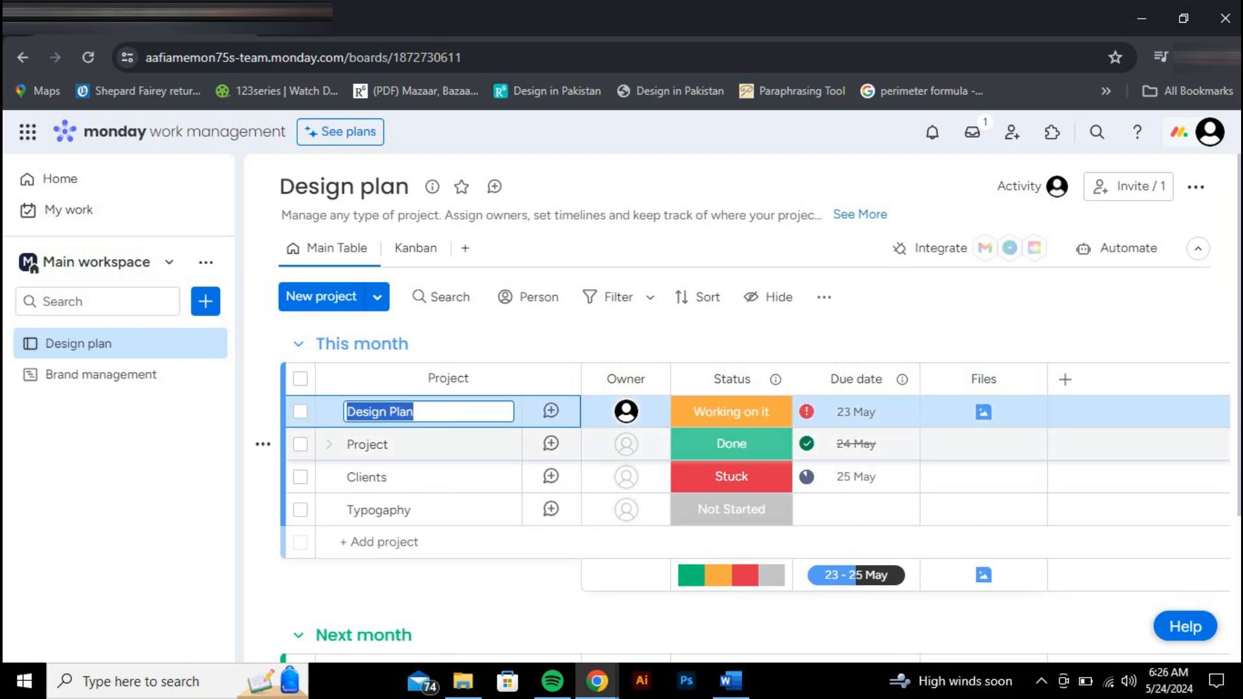
text(20 Sketche)
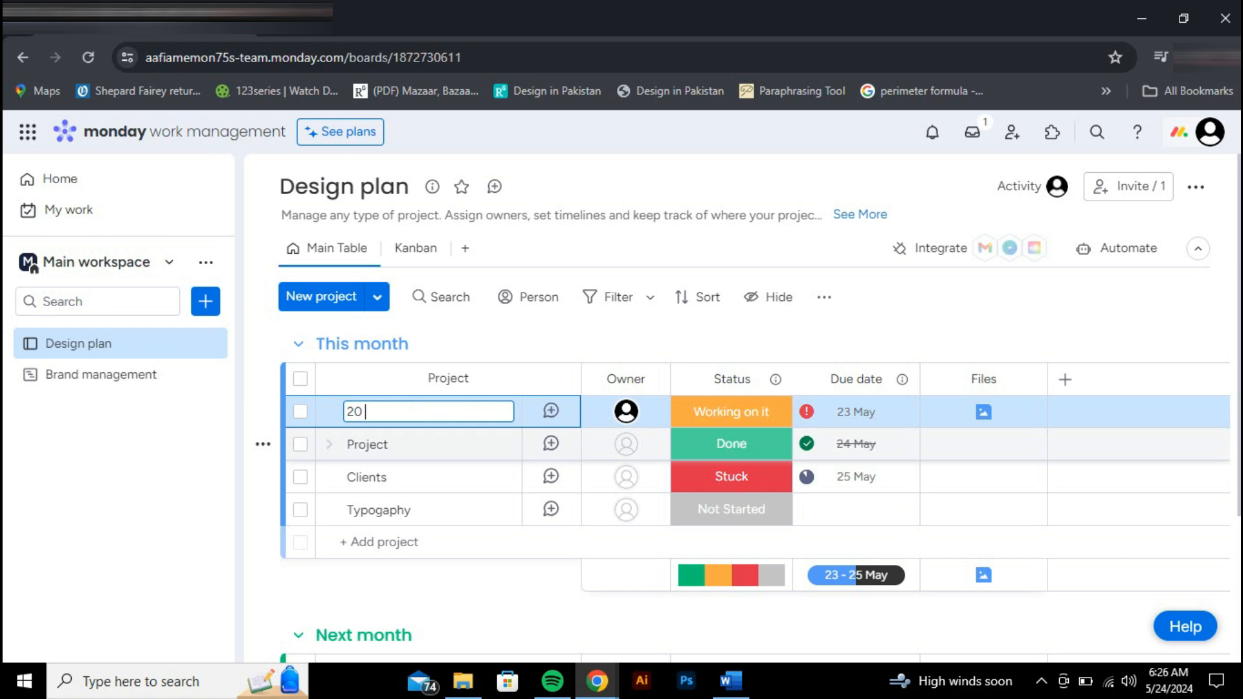
text(s)
key(Return)
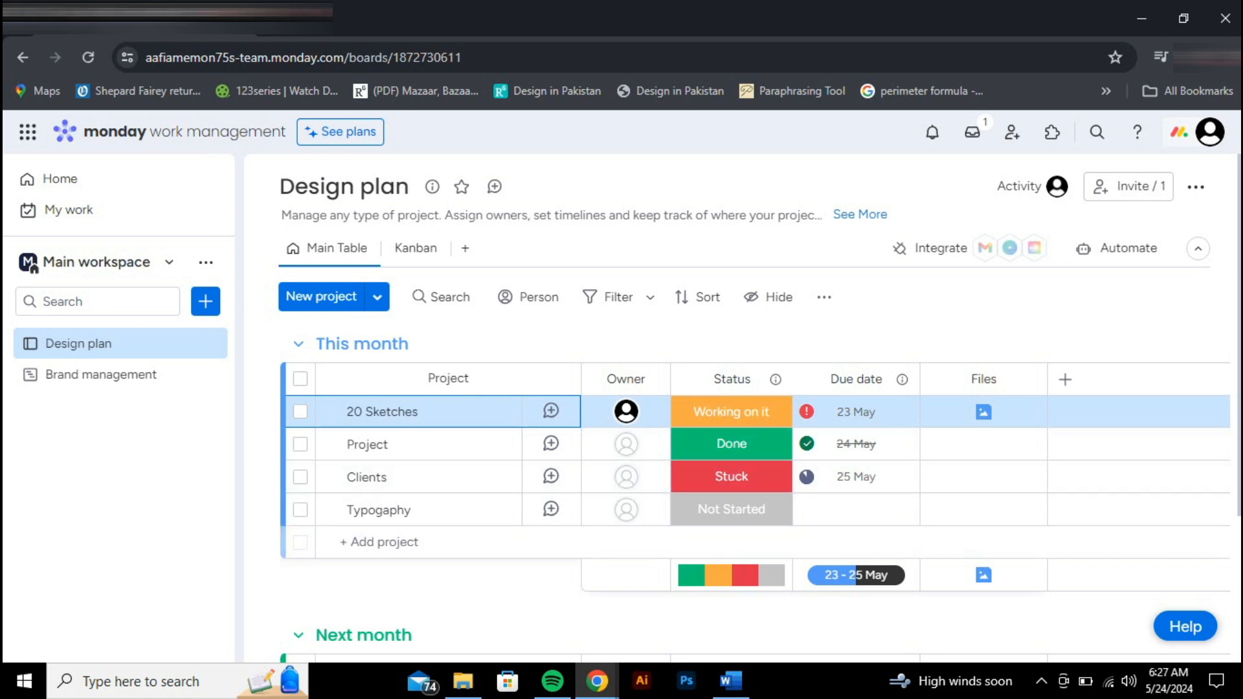
- Open the owner selection for the 20 Sketches project
click(623, 605)
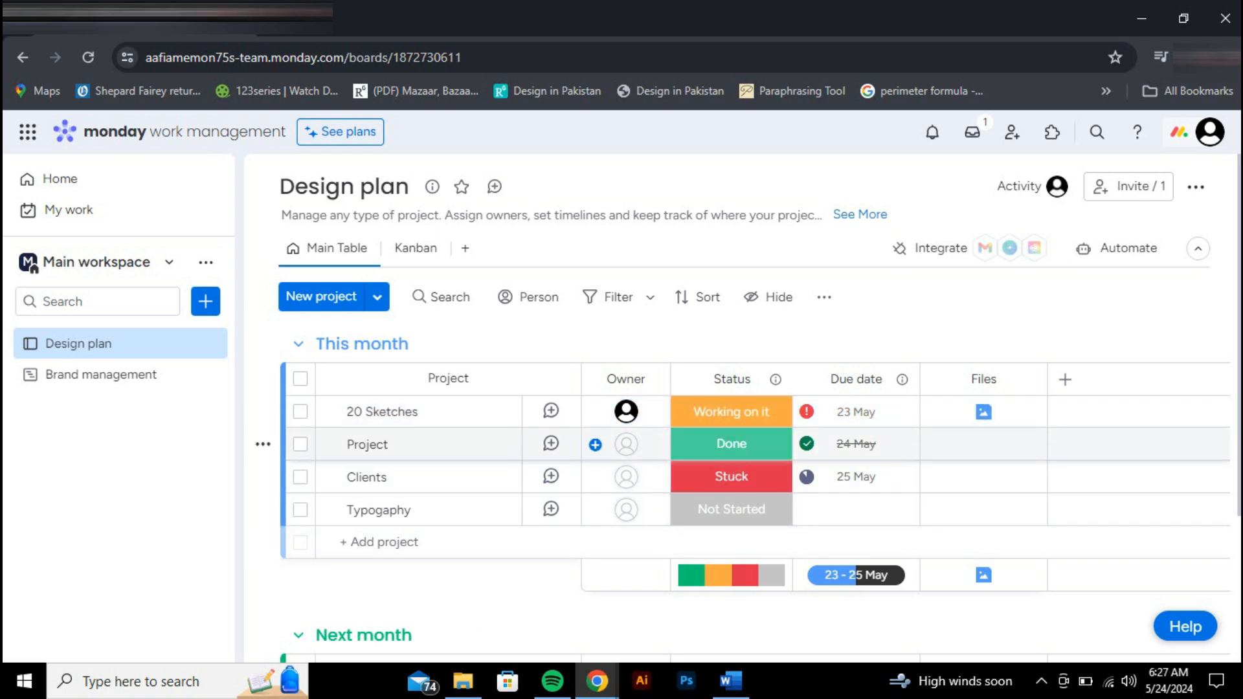
click(626, 412)
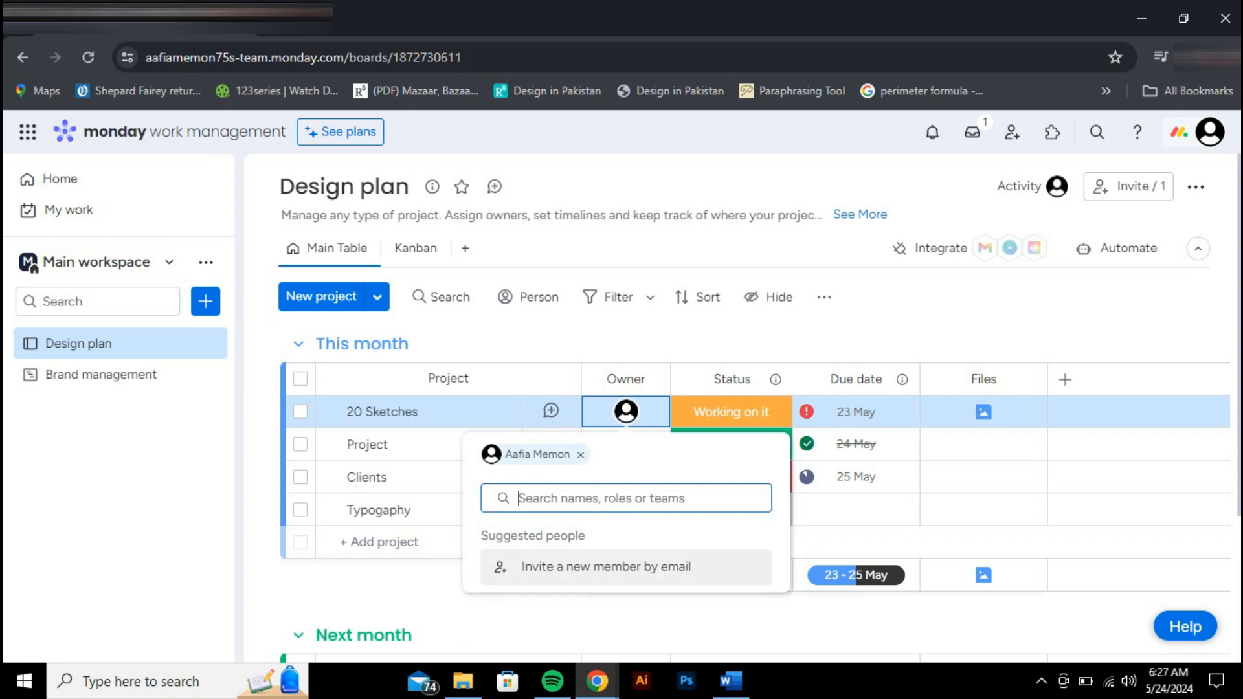
- Add a new status label named "Reviews" to the Status column
click(730, 412)
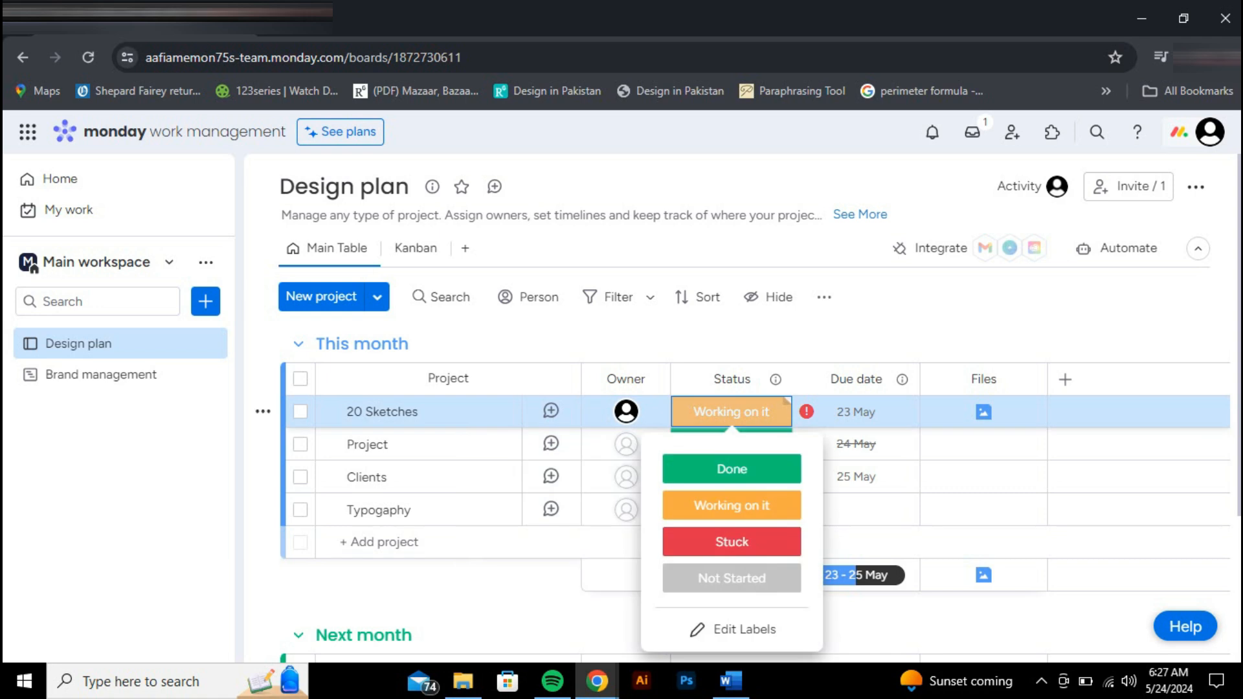
click(732, 629)
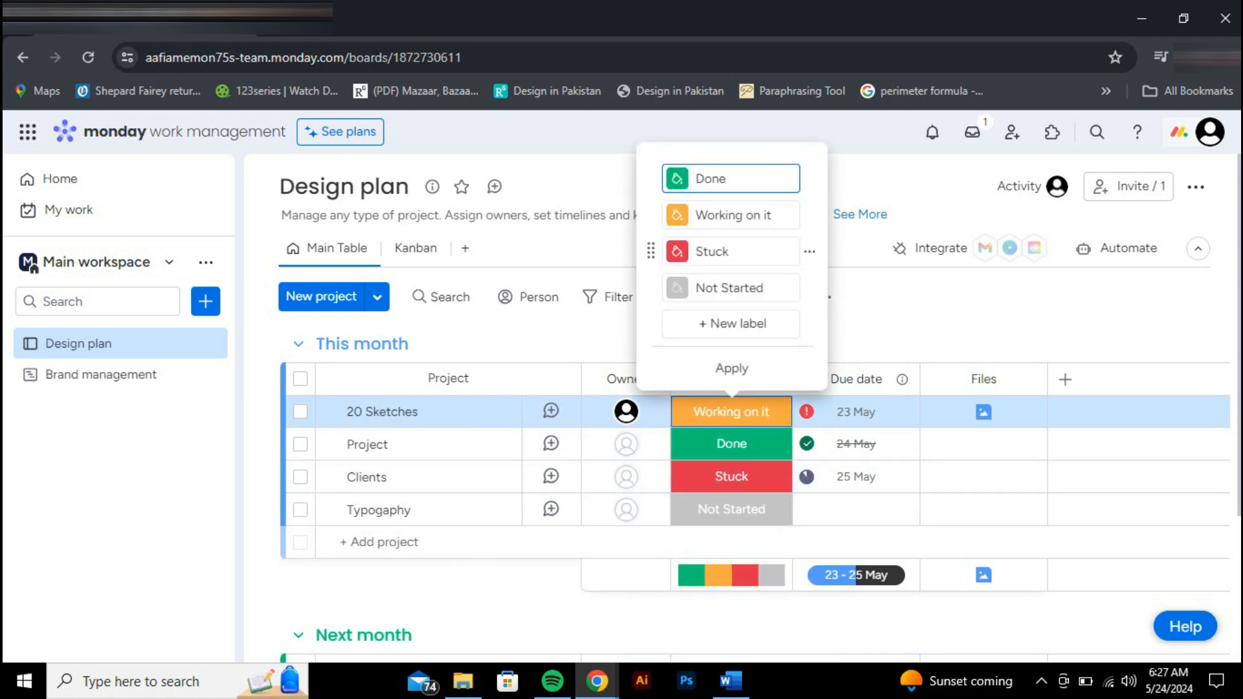
click(731, 323)
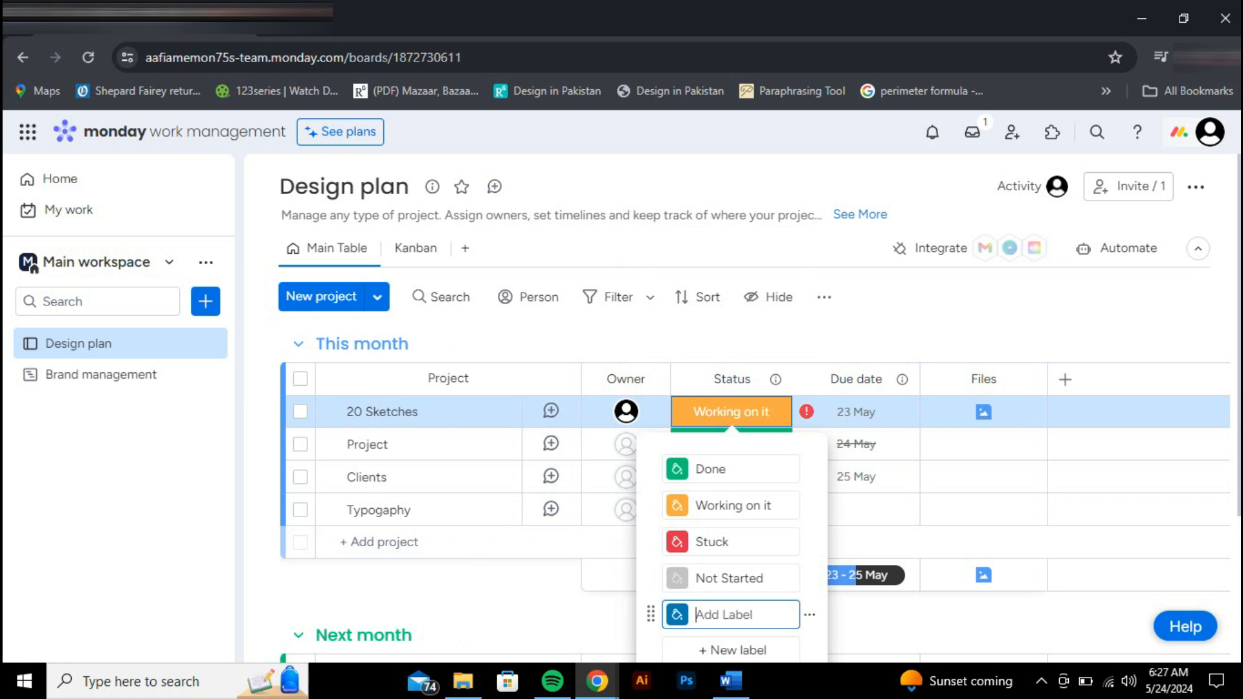
text(Reviews)
key(Return)
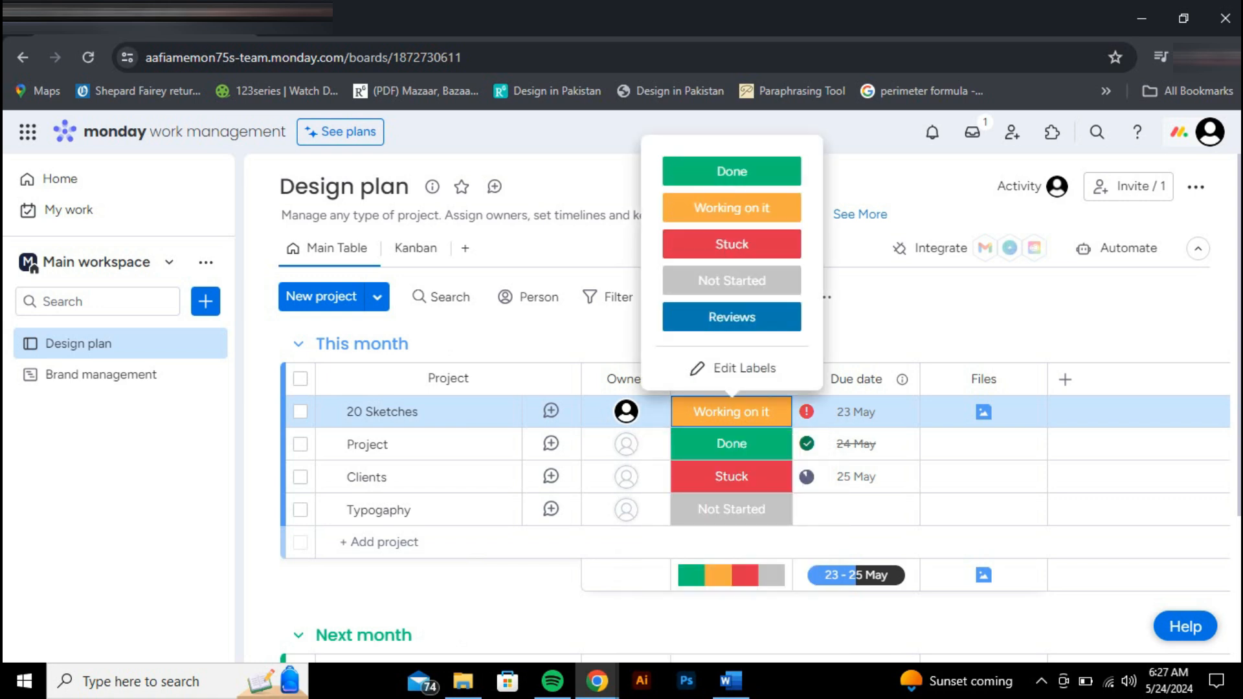
- Try out the Stuck, Working on it and Reviews labels as the status of the 20 Sketches project
click(731, 244)
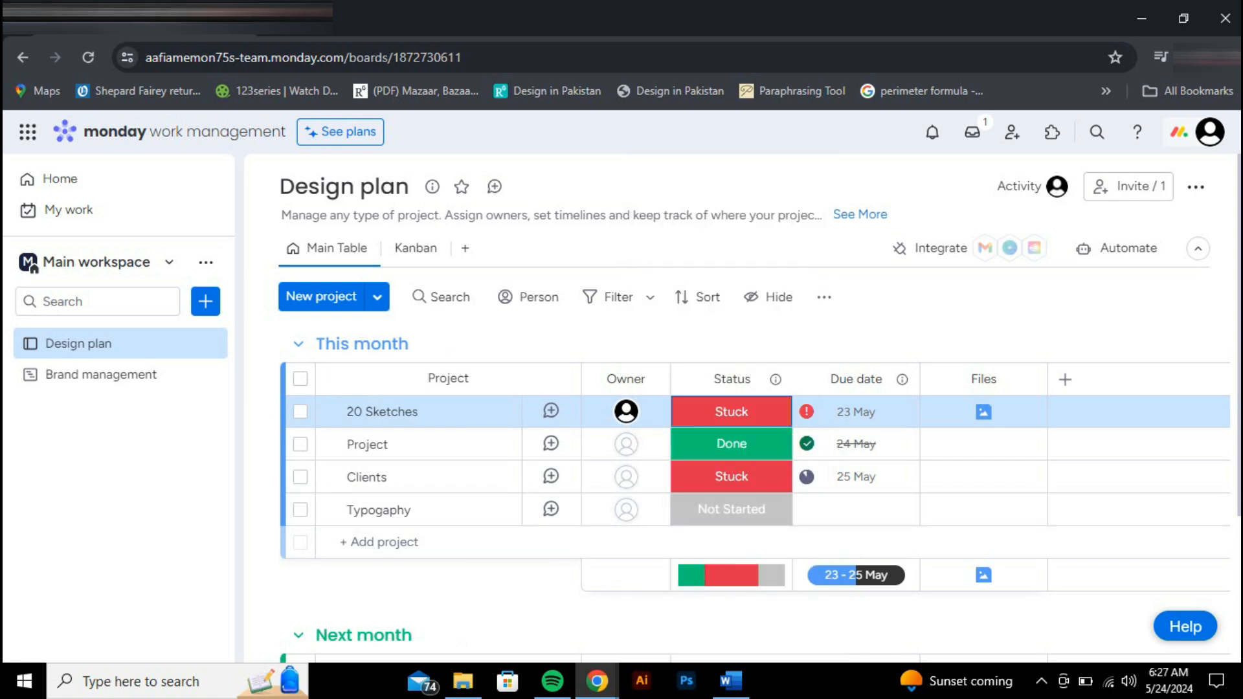
click(732, 412)
click(732, 208)
click(731, 411)
click(732, 316)
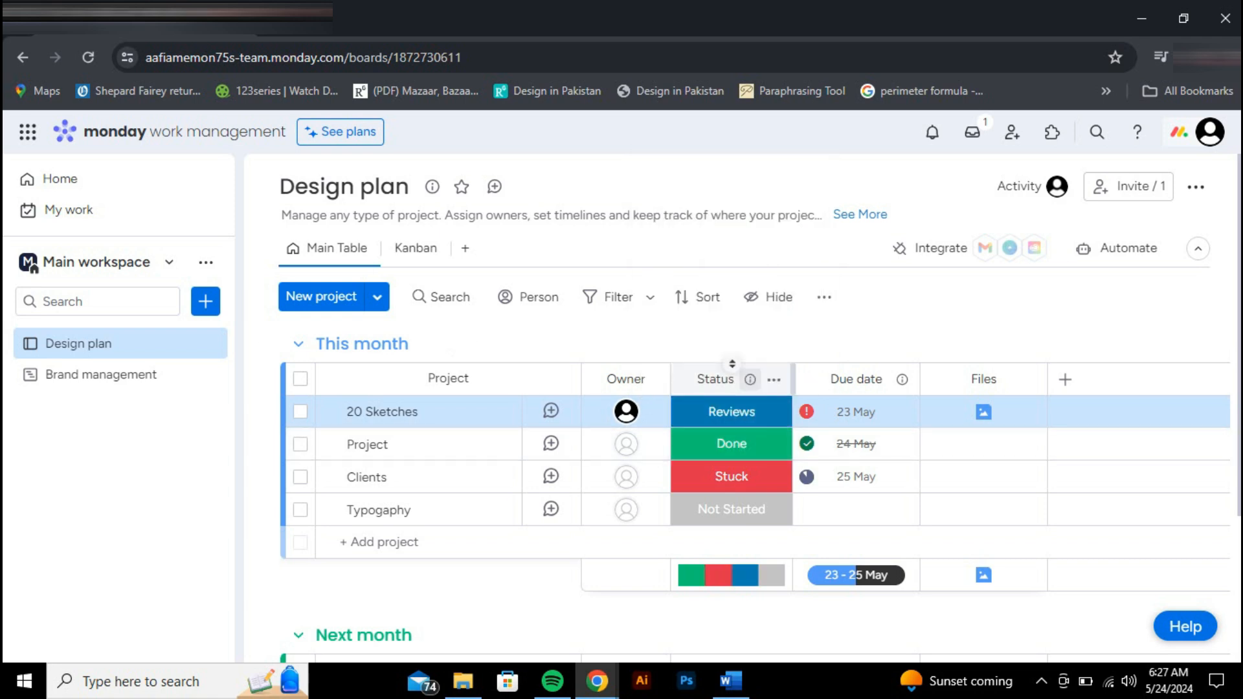
click(731, 412)
click(732, 244)
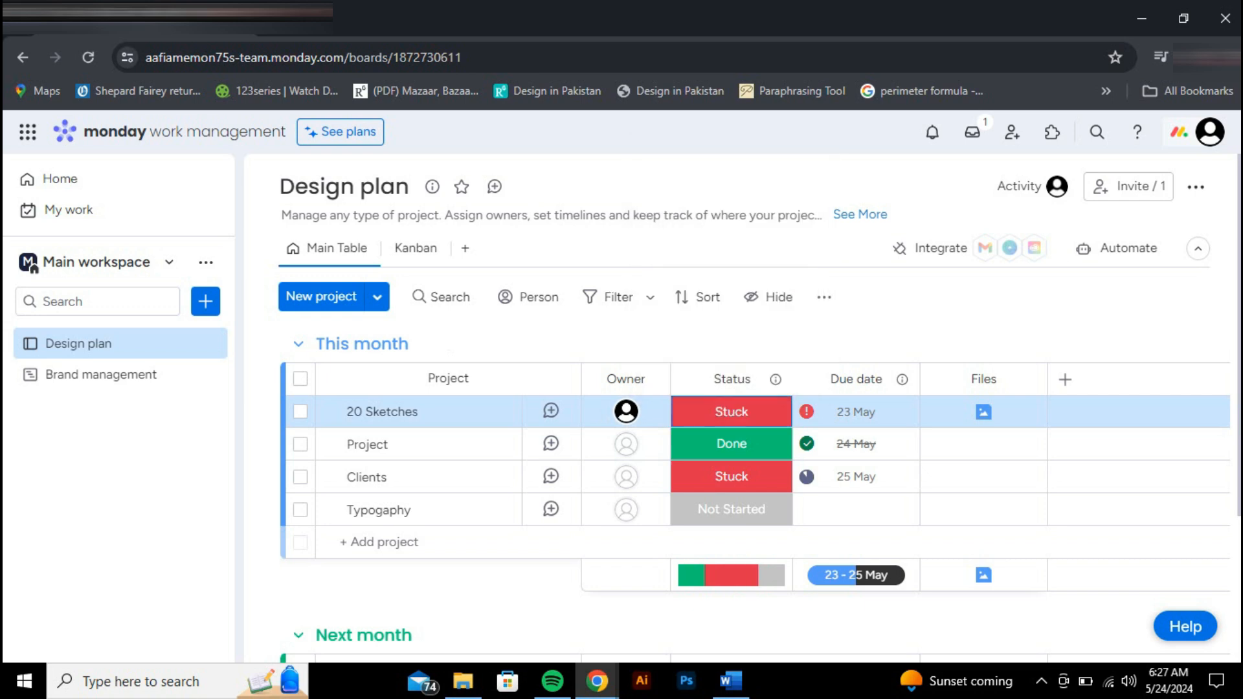
click(732, 411)
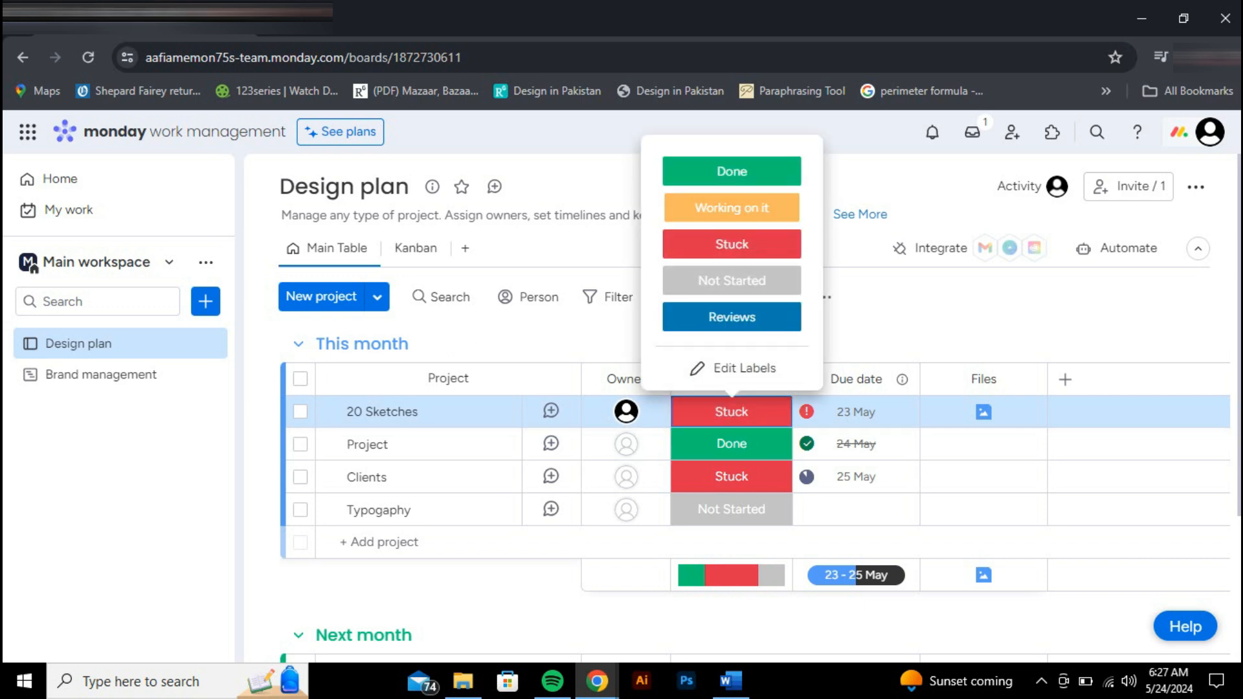
click(732, 207)
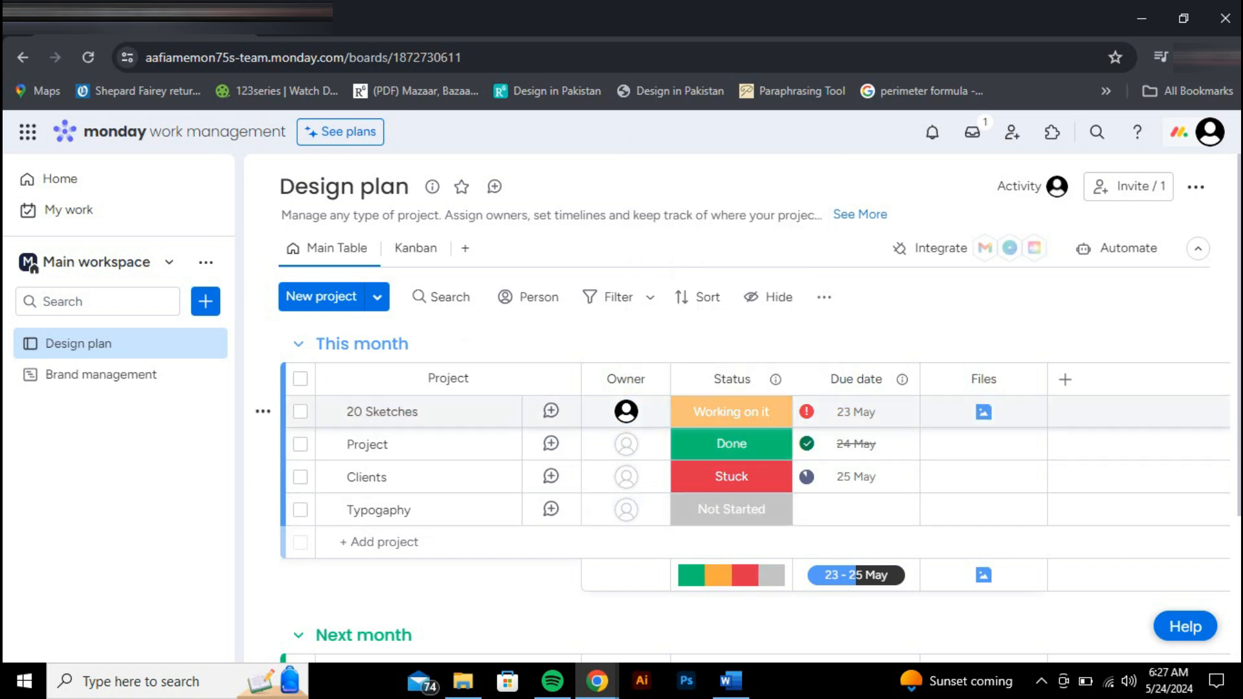
- Set the 20 Sketches project's status to Planned and its due date to 24/05/2024
click(732, 412)
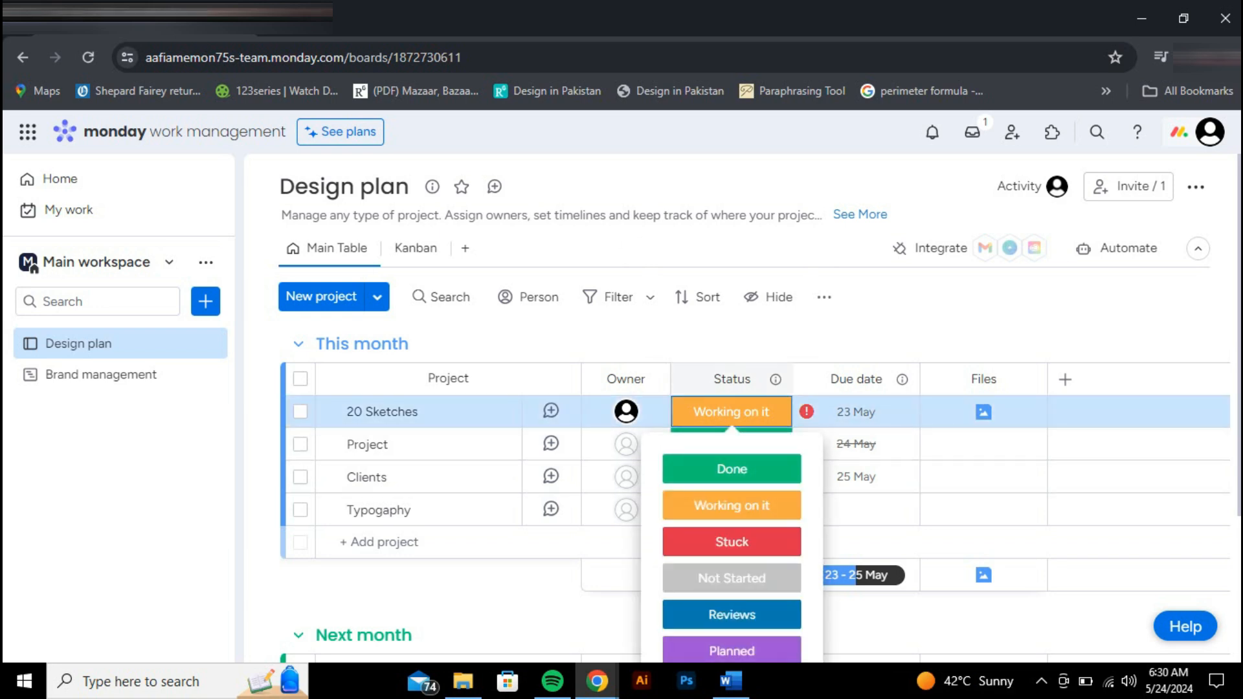
click(731, 650)
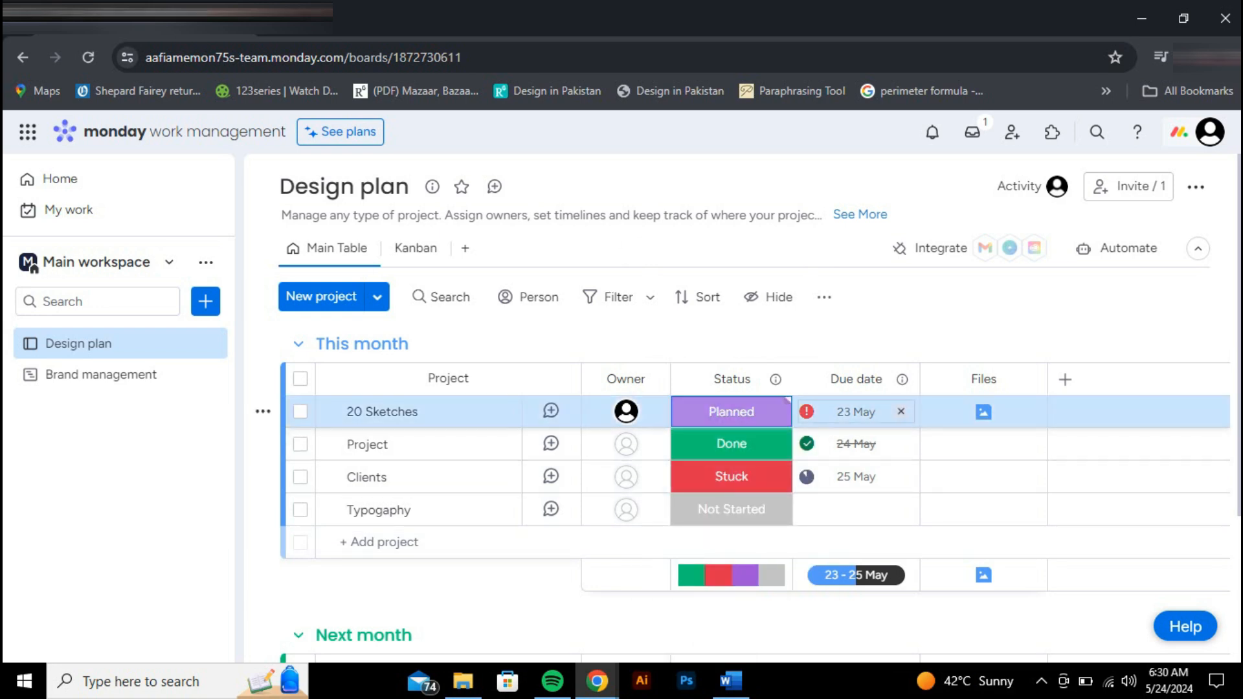
click(861, 412)
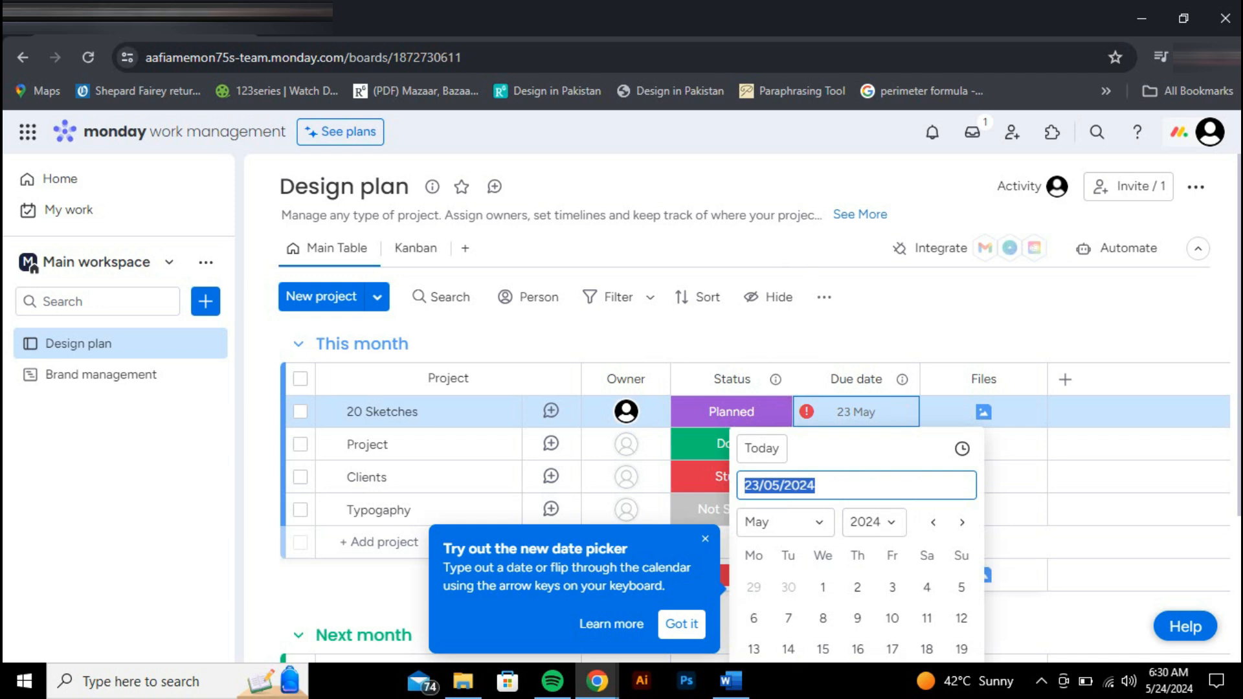
text(24/05/2024)
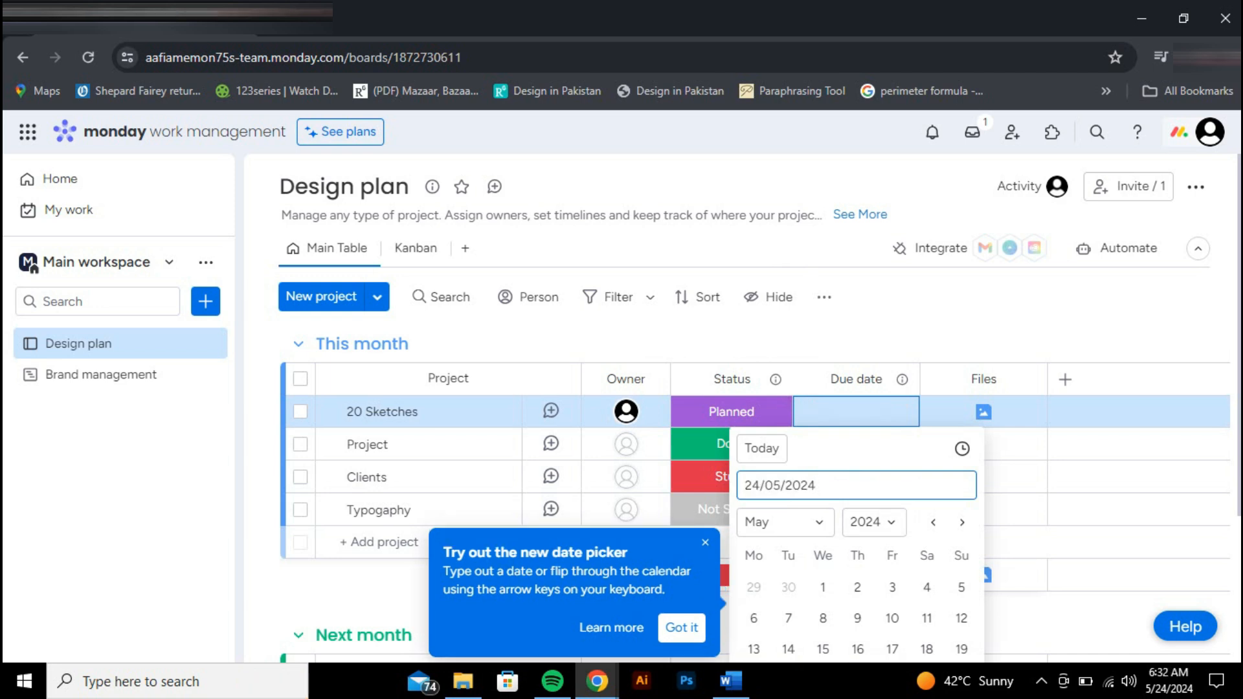
drag(1239, 337, 1239, 354)
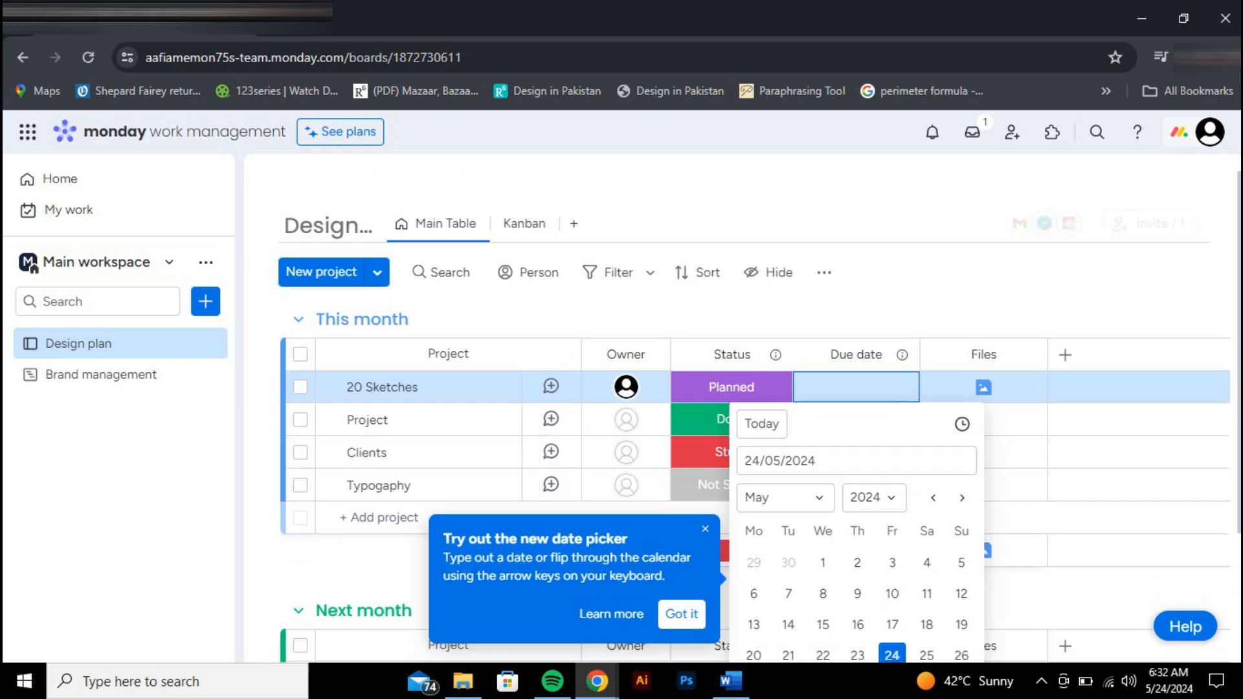
scroll(842, 454, down, 1)
scroll(856, 476, up, 2)
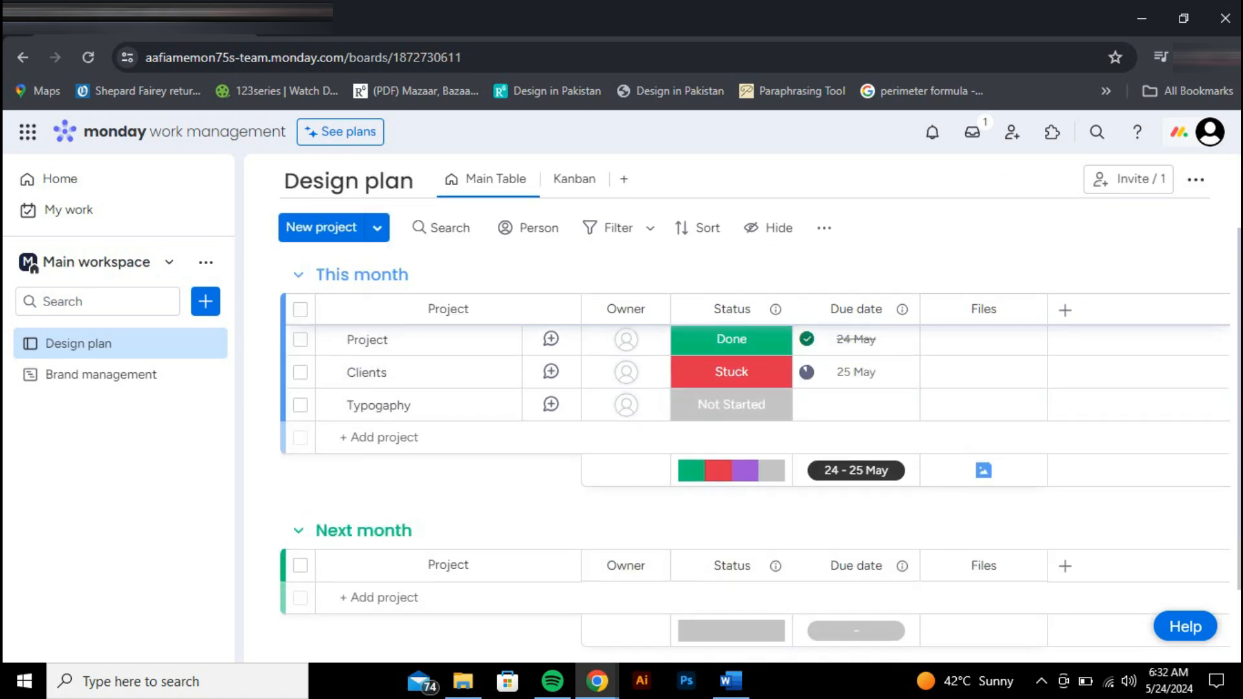
- Set the 20 Sketches project's due date to 24 May 2024 and its status to Working on it
click(856, 412)
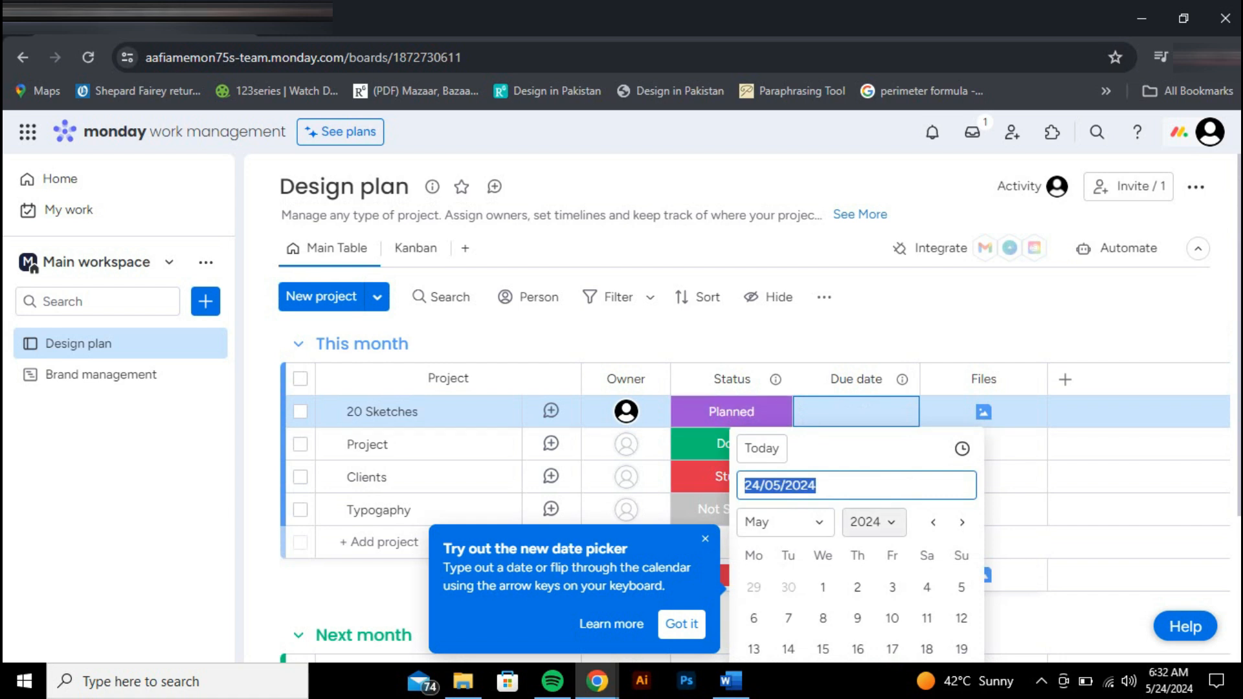
drag(1239, 344, 1239, 406)
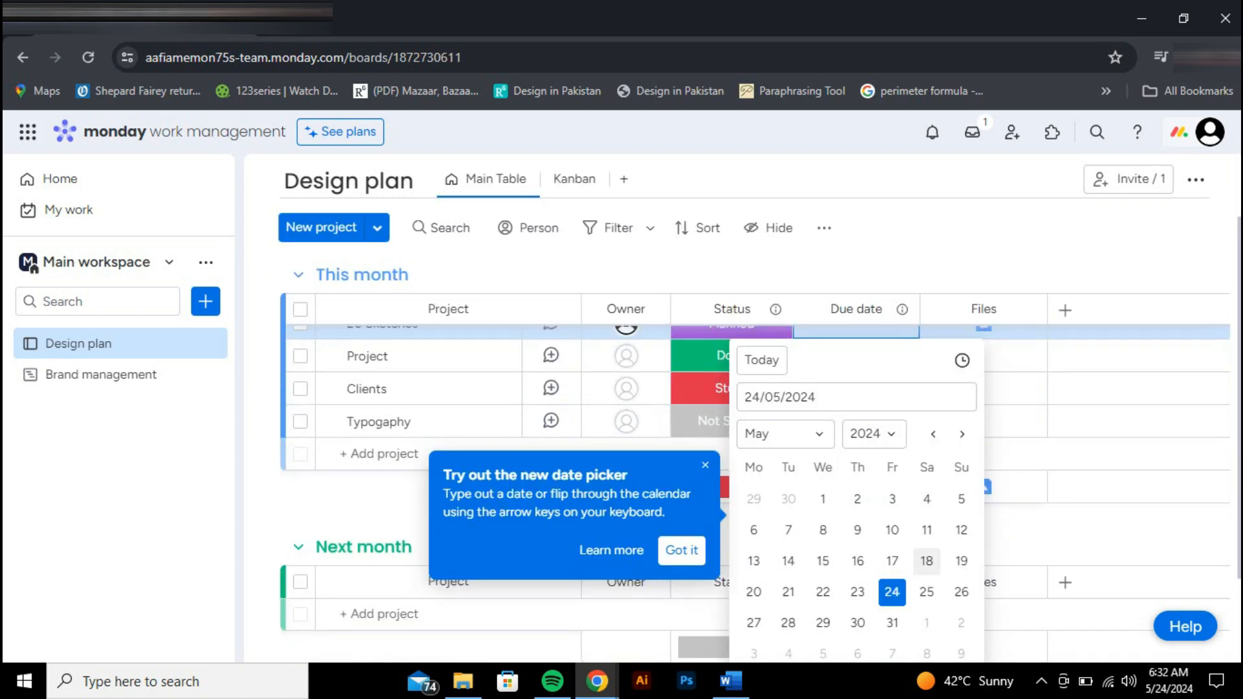
click(892, 592)
scroll(868, 430, up, 2)
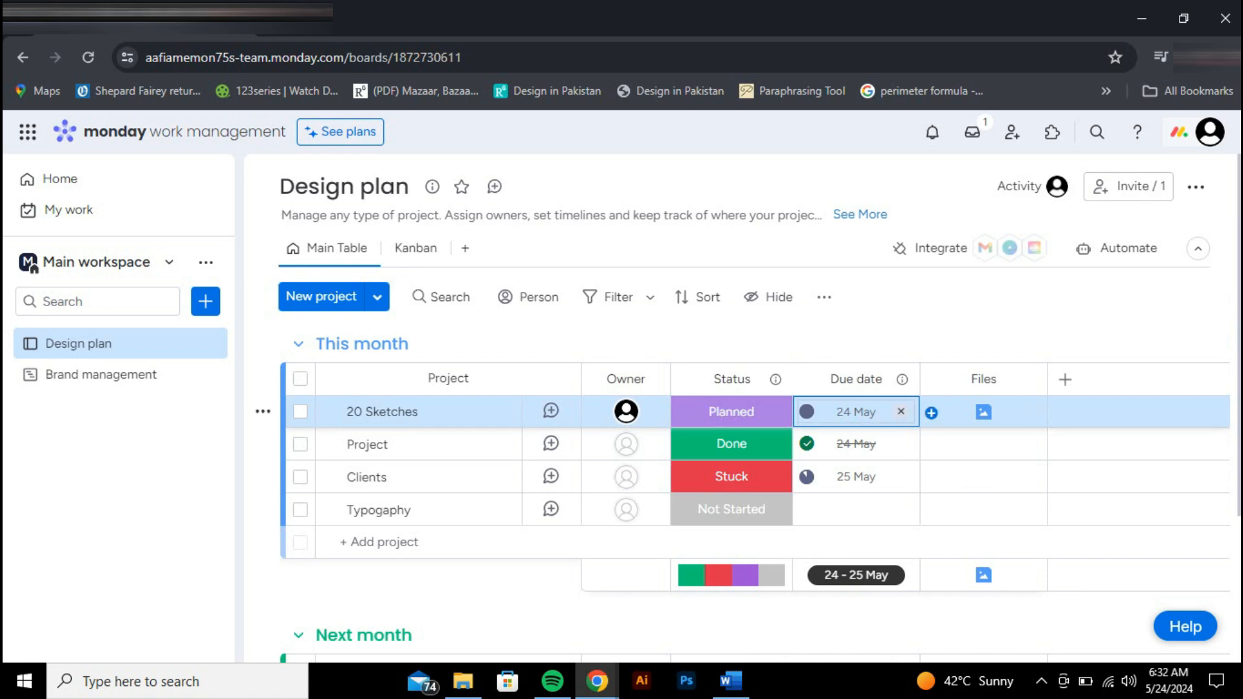
click(732, 411)
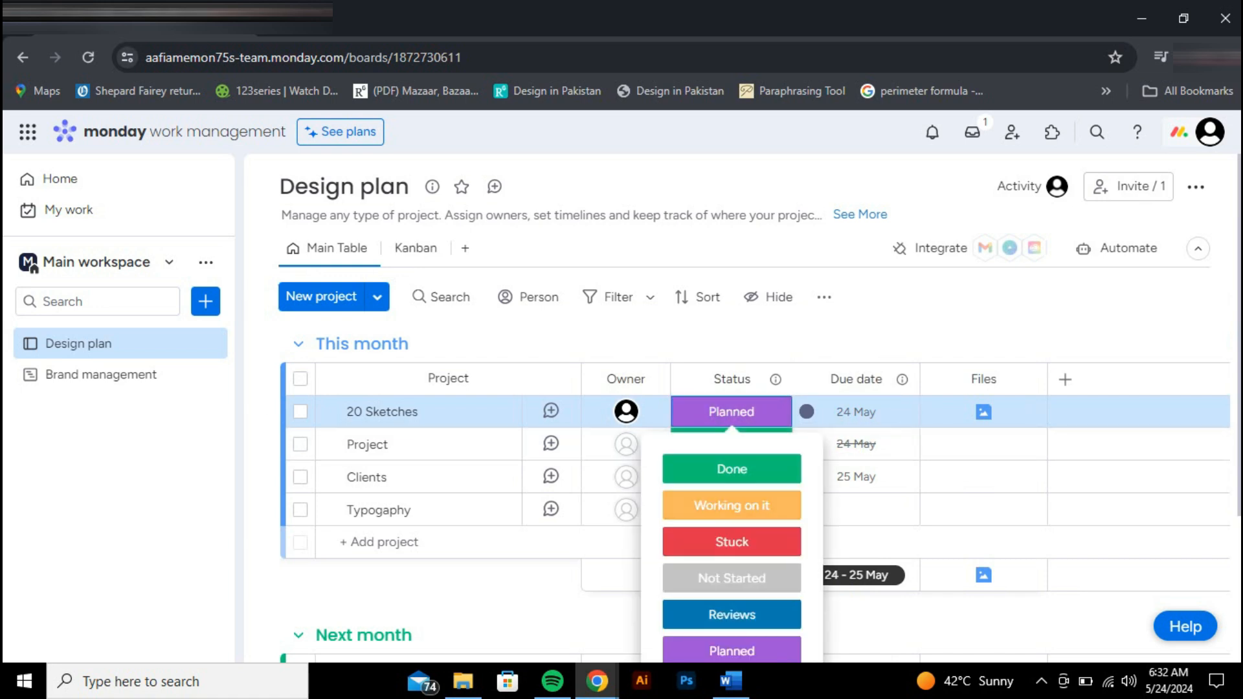
click(731, 505)
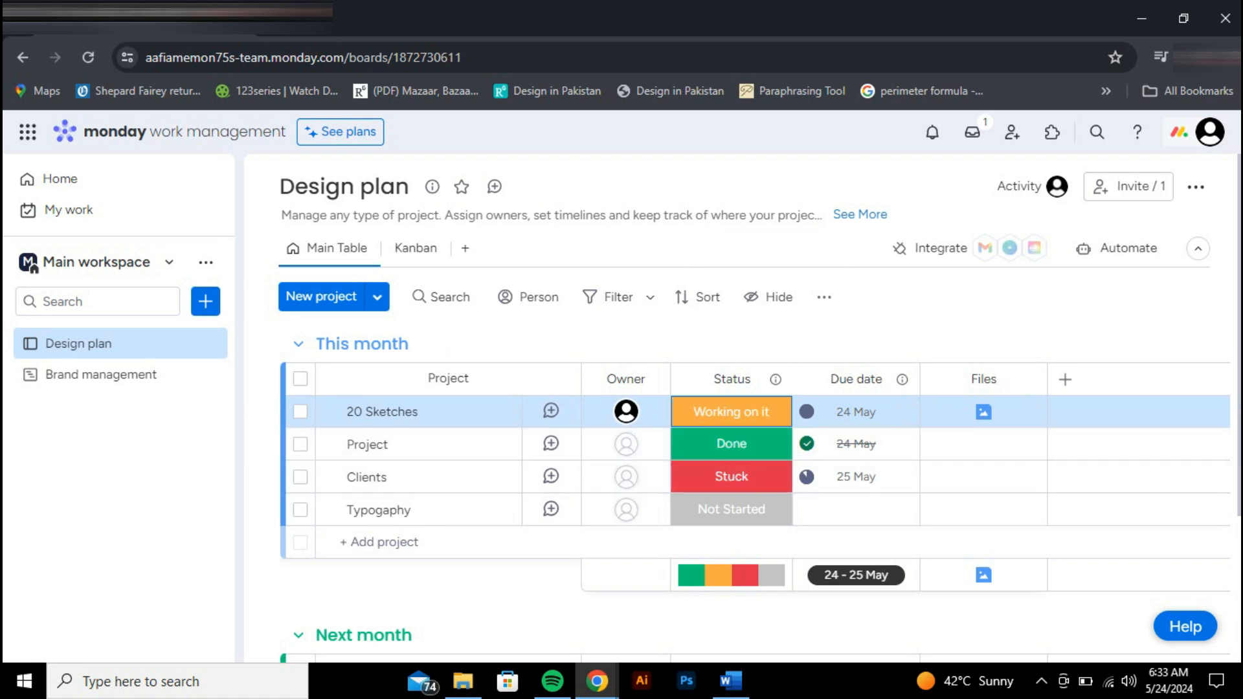
- Filter the Design plan board to show only projects whose status is Stuck
click(609, 296)
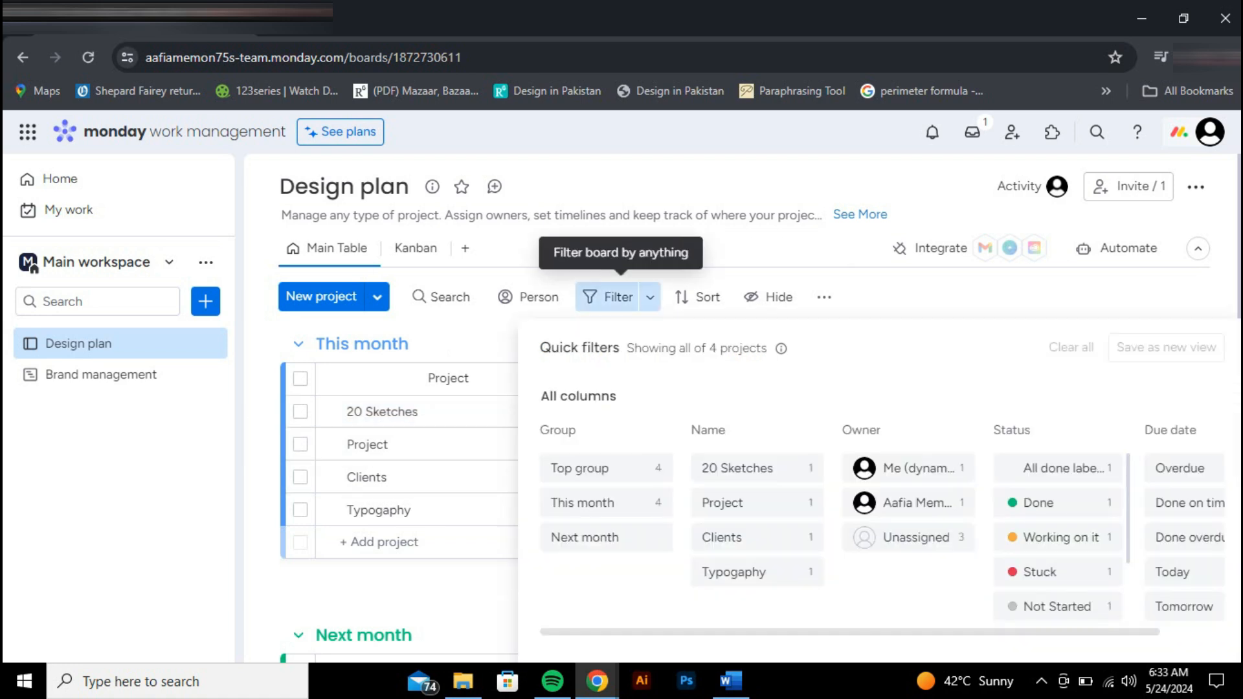
scroll(880, 518, right, 2)
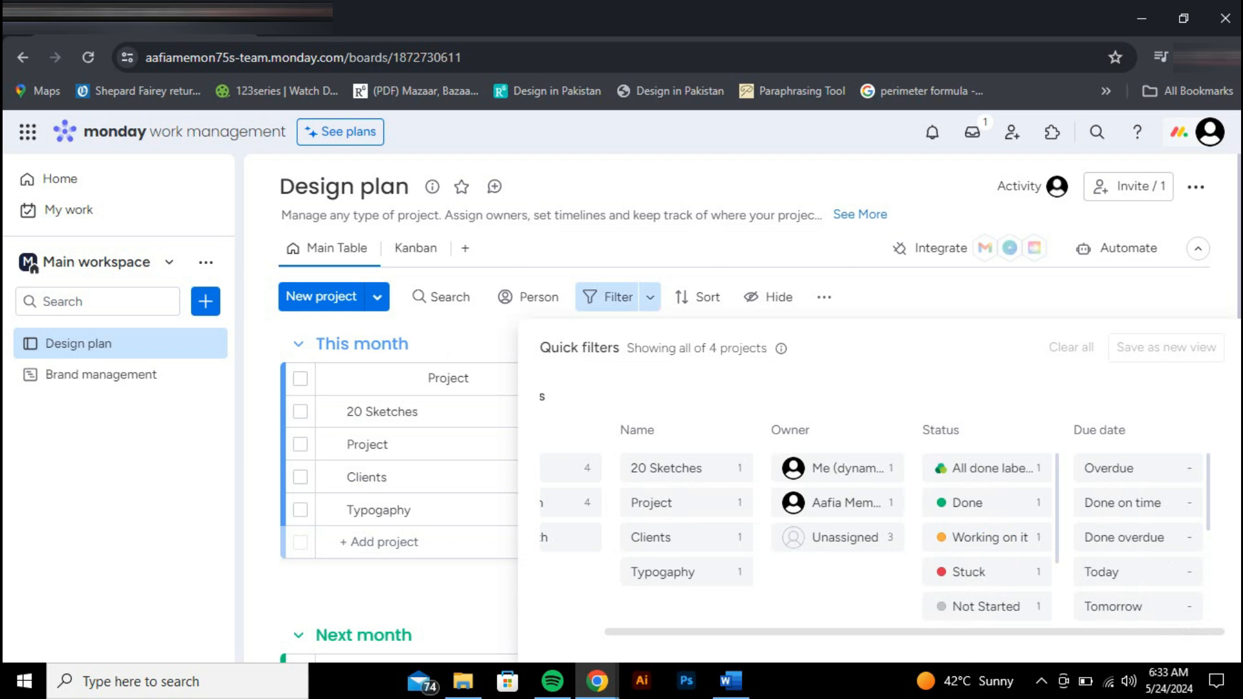
scroll(987, 537, down, 3)
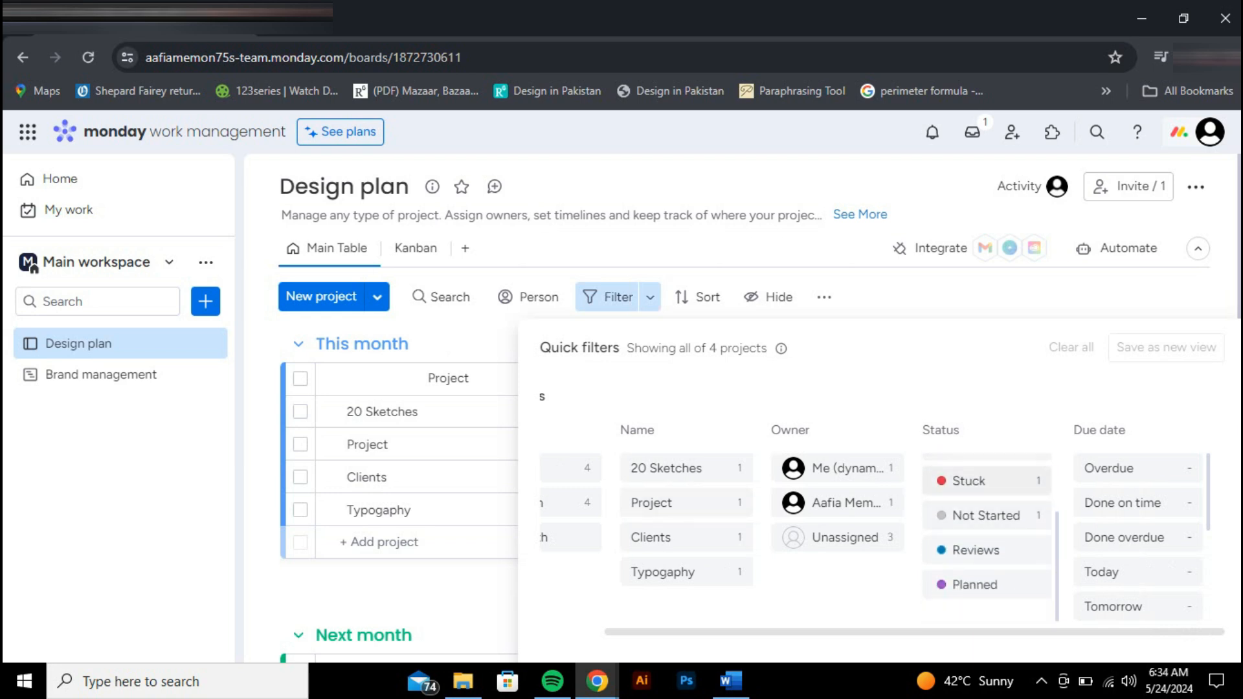
scroll(987, 518, up, 3)
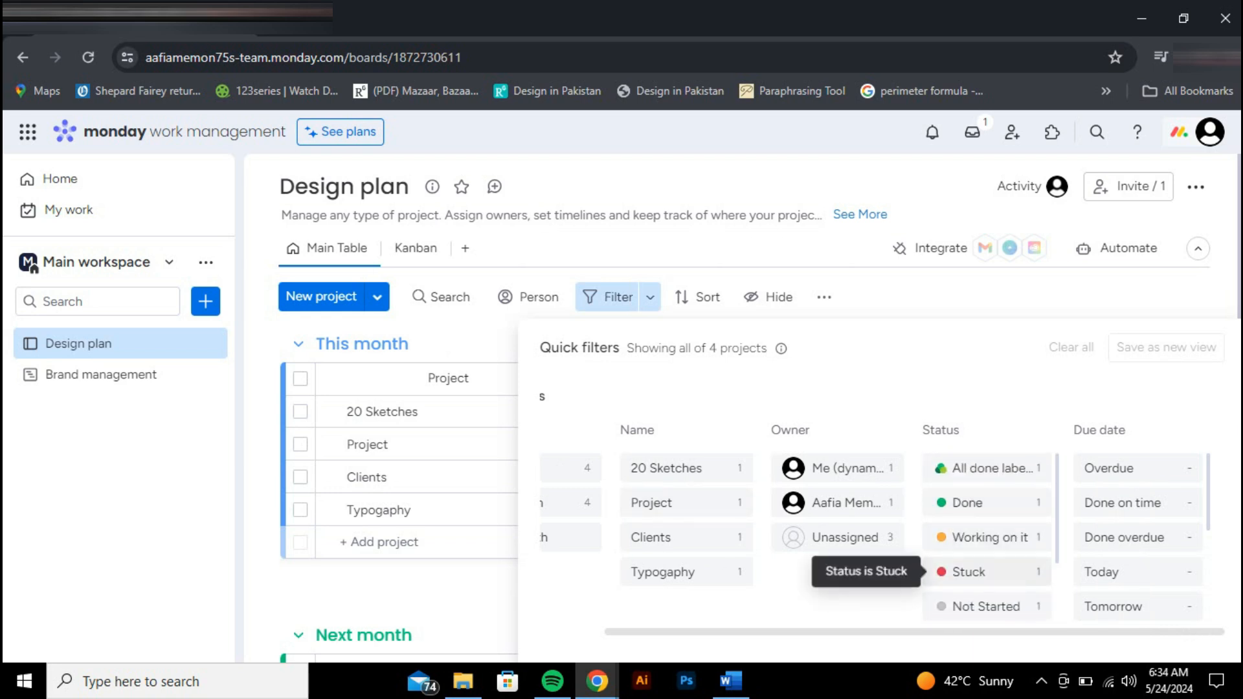
click(971, 572)
click(453, 525)
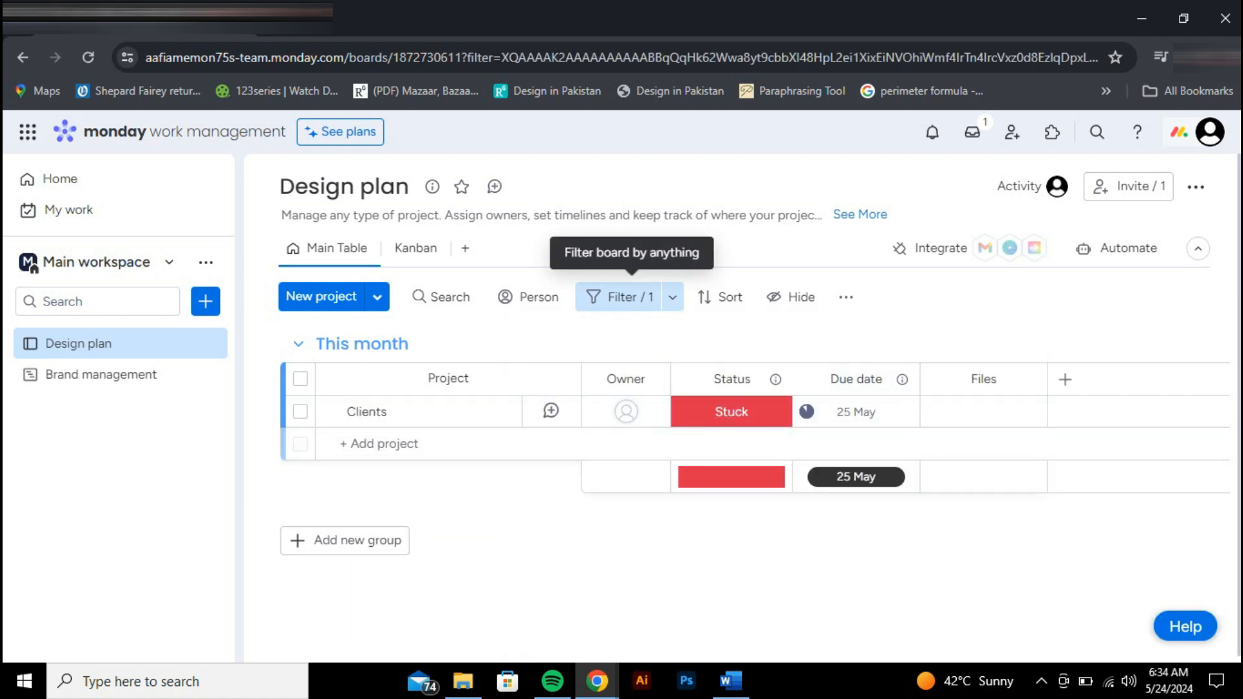
- Remove the Stuck value from the board's status filter and close the filter settings
click(622, 296)
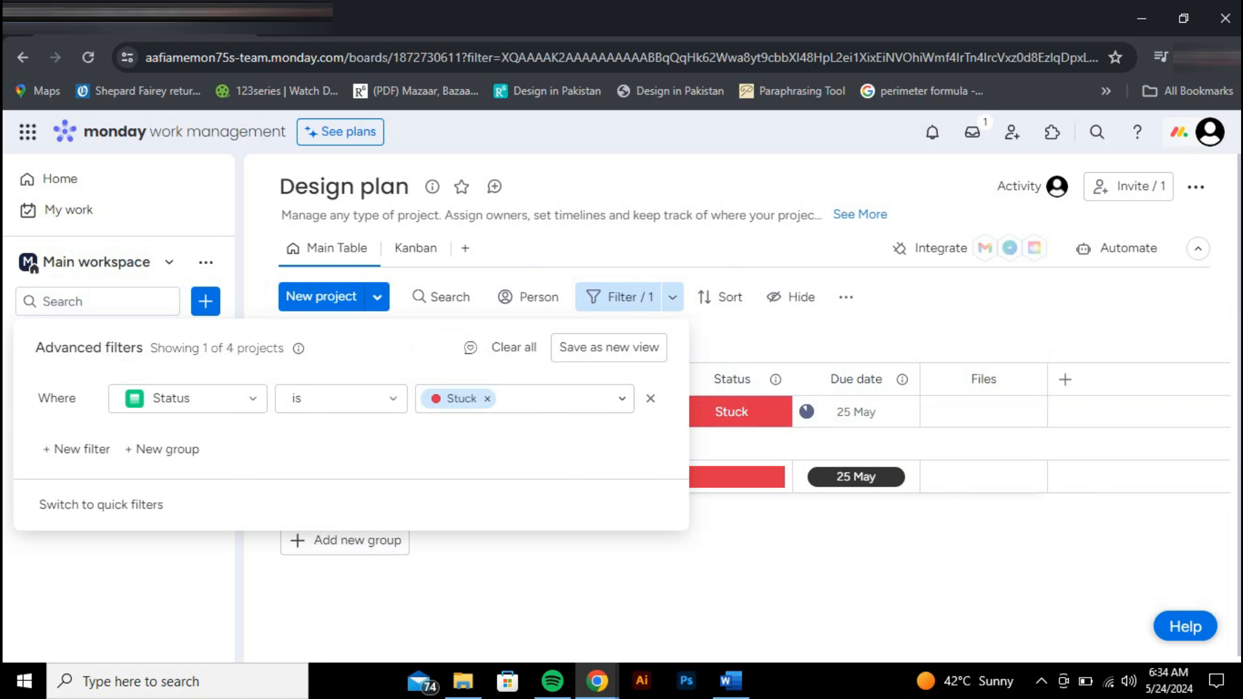
click(487, 399)
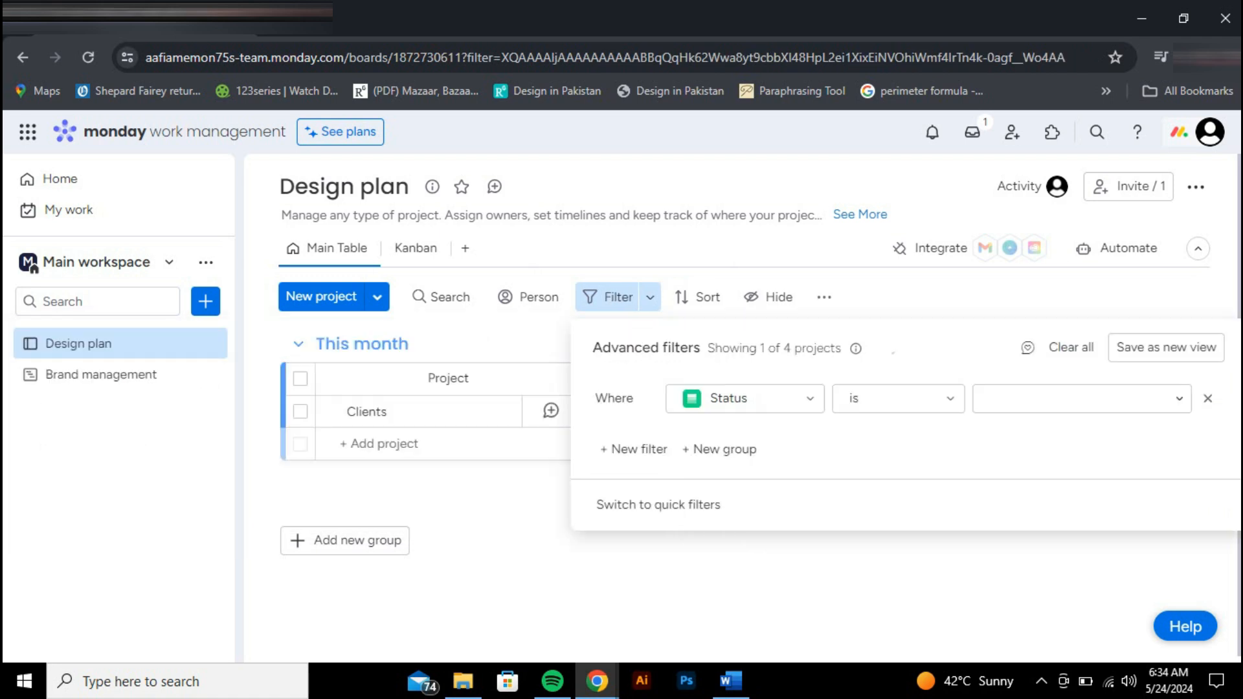
click(732, 618)
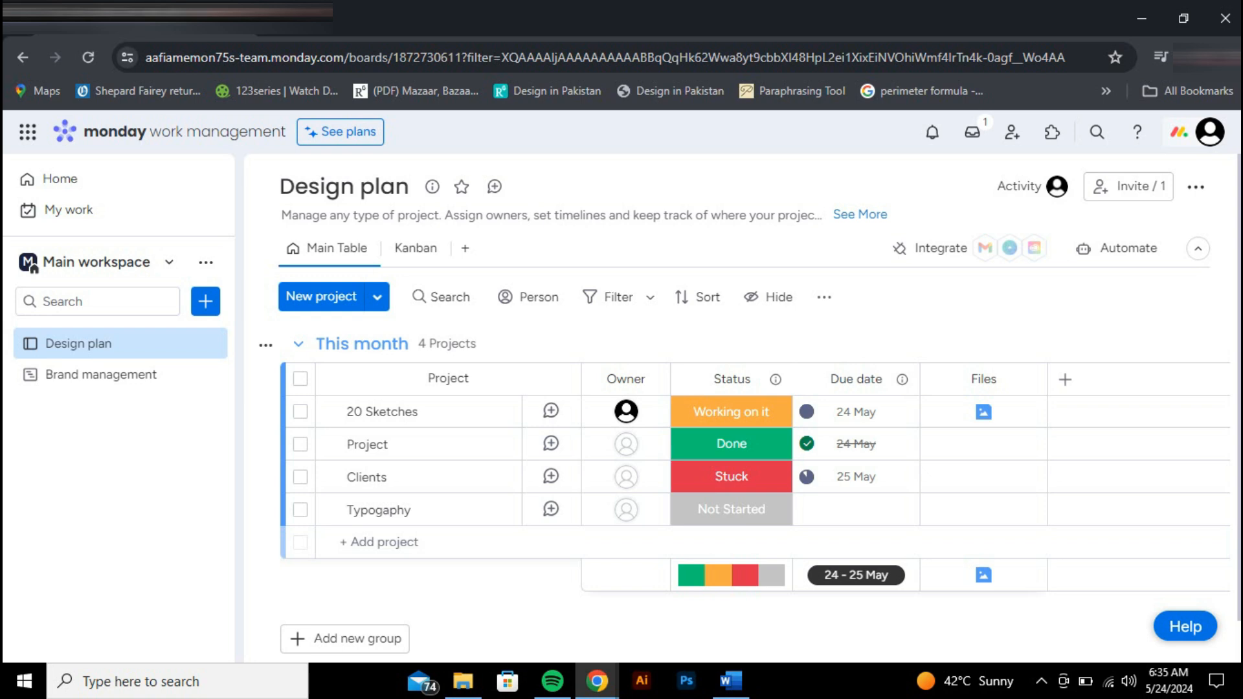
- Look over the task groups on the Brand management board and return to the Design plan board
click(101, 374)
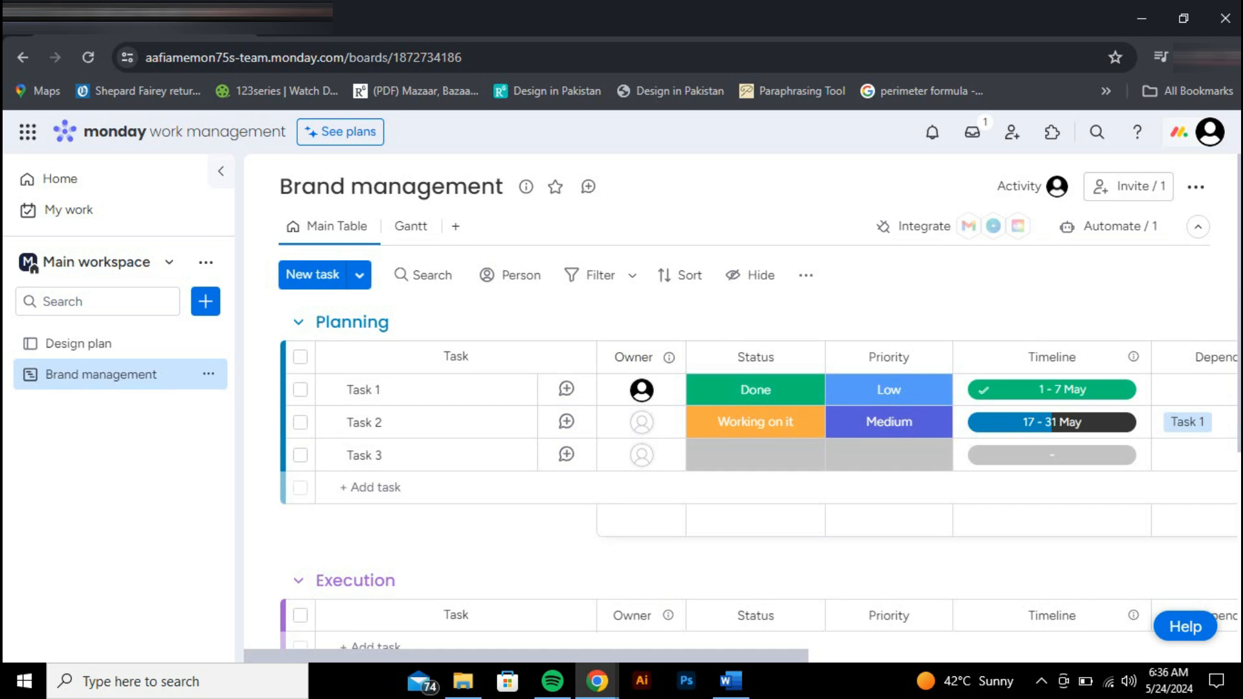
scroll(755, 531, down, 4)
scroll(755, 531, up, 4)
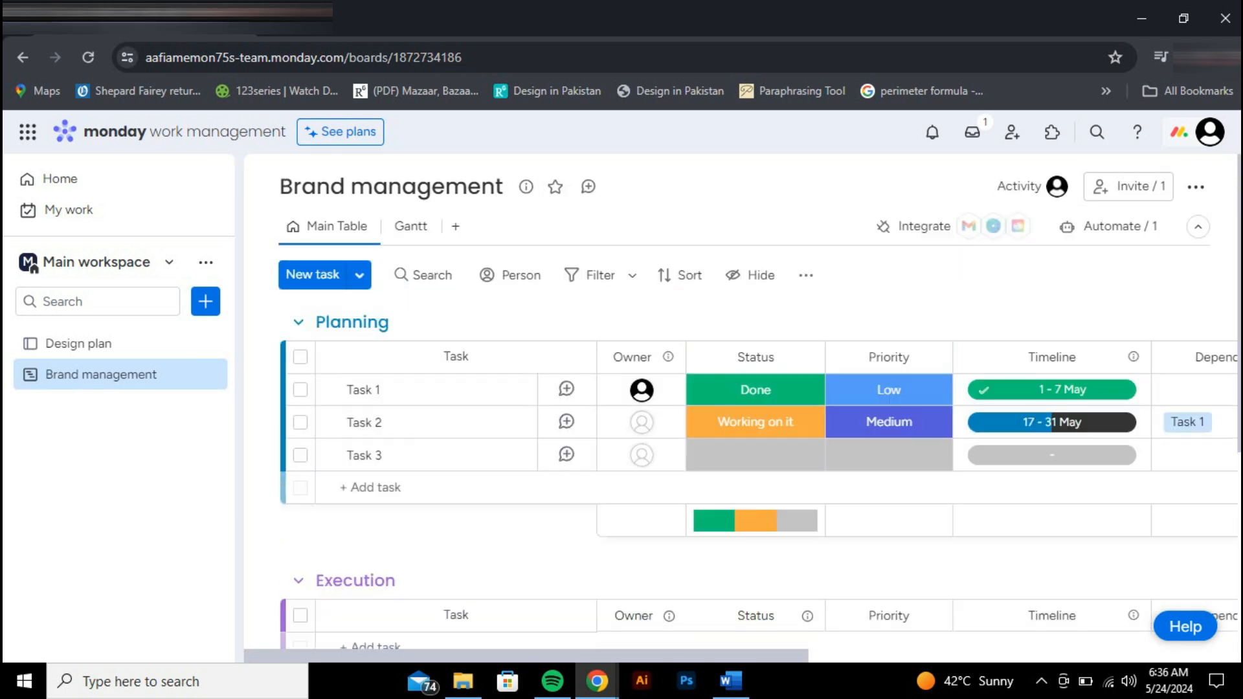
scroll(755, 492, down, 5)
scroll(755, 492, up, 5)
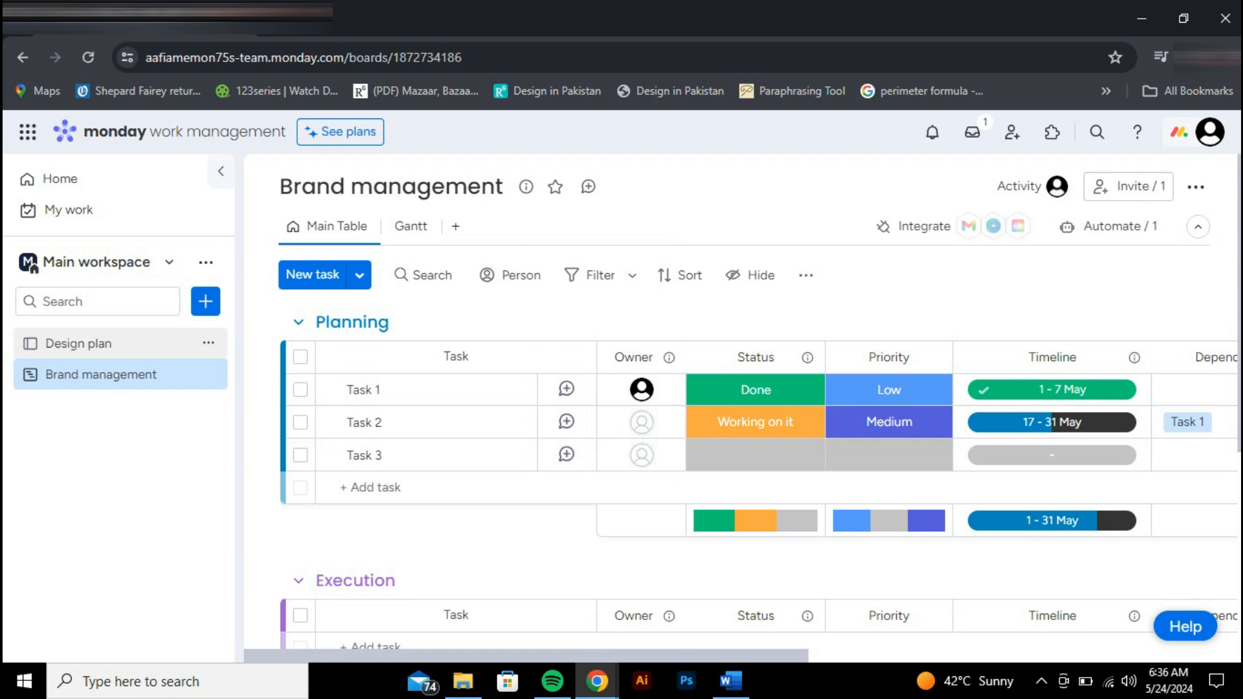
click(97, 343)
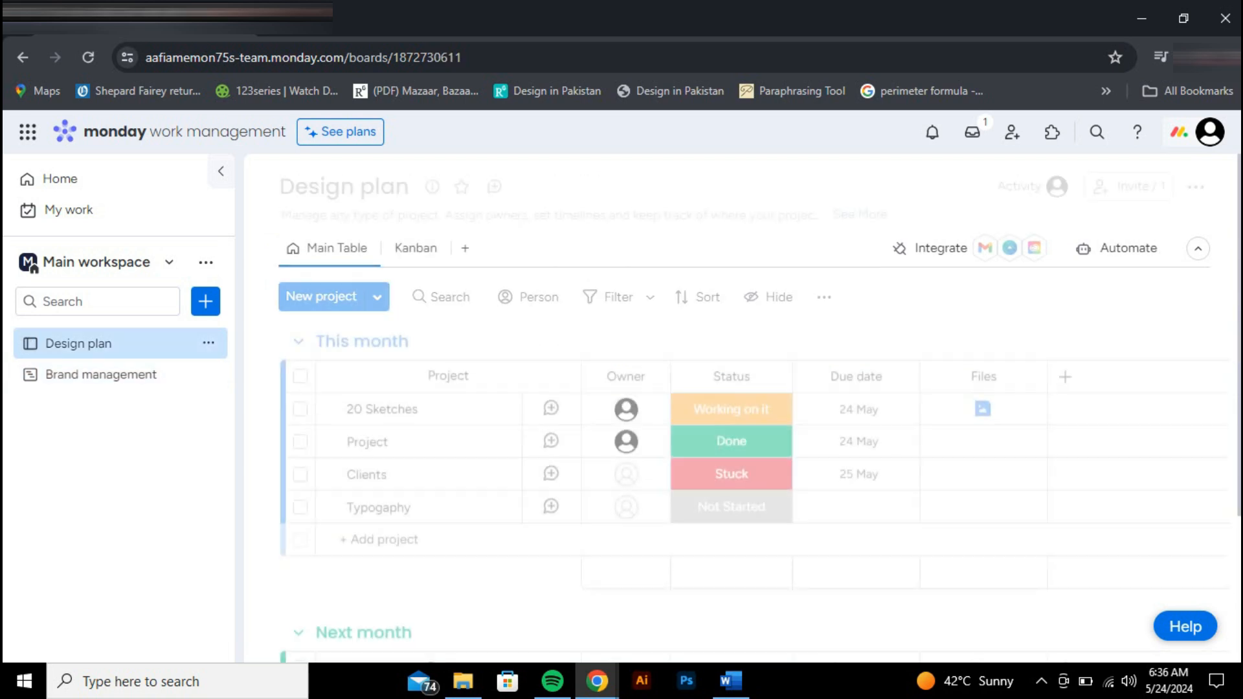